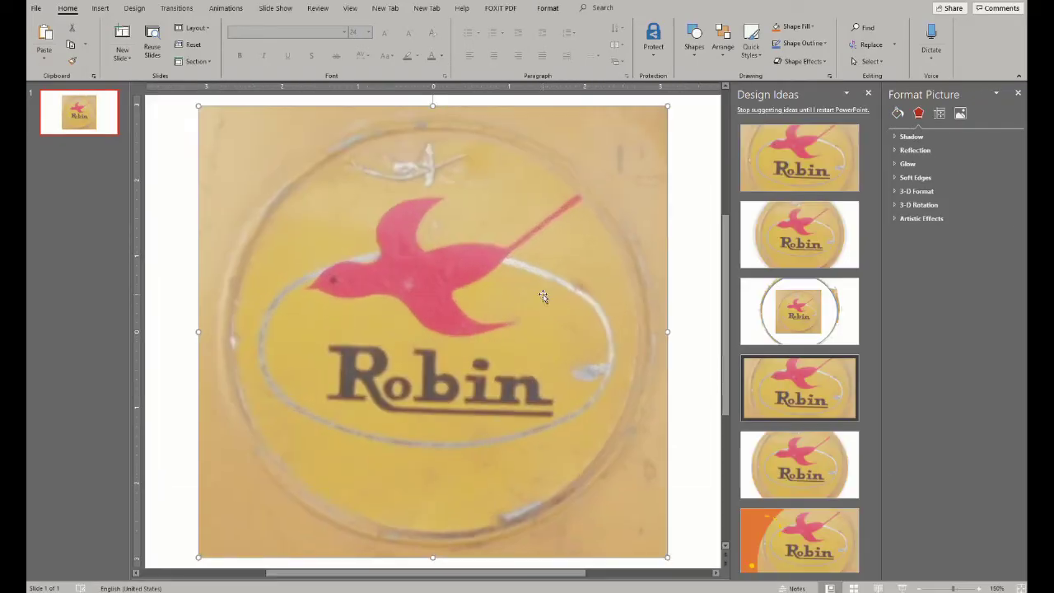
Zoom in to about 380% on the pink bird in the logo photo.
scroll(518, 316, "up", 3, "ctrl")
scroll(518, 313, "up", 3, "ctrl")
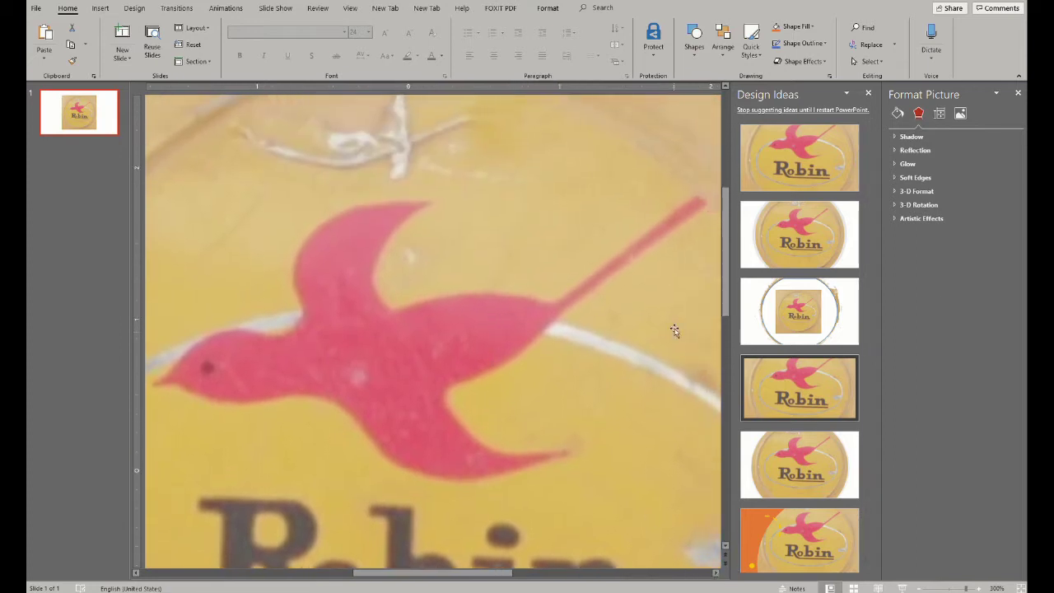
scroll(697, 386, "down", 3)
scroll(824, 329, "up", 2, "ctrl")
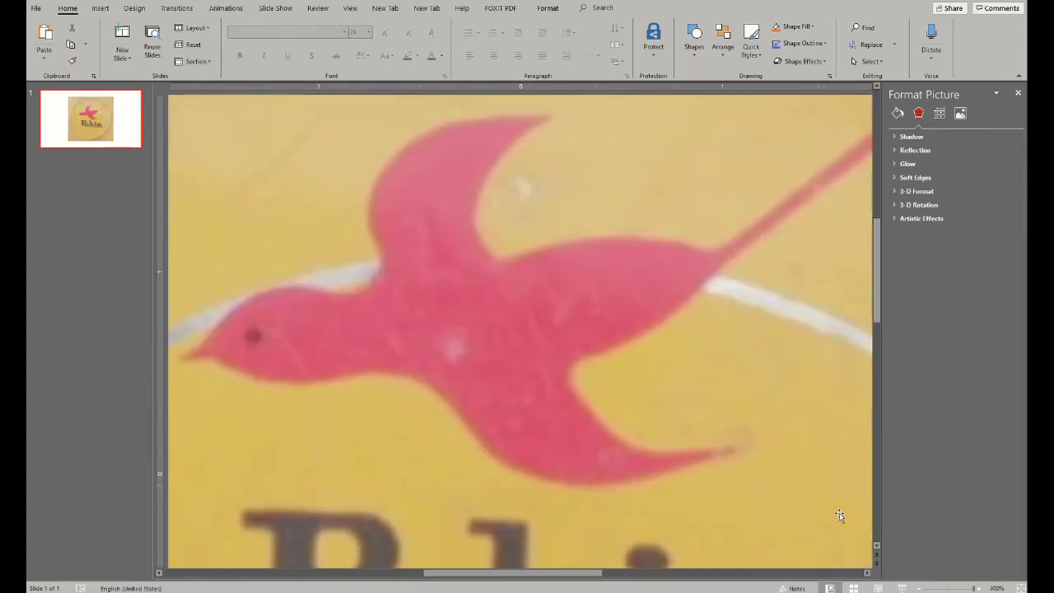
left_click(996, 588)
left_click(568, 266)
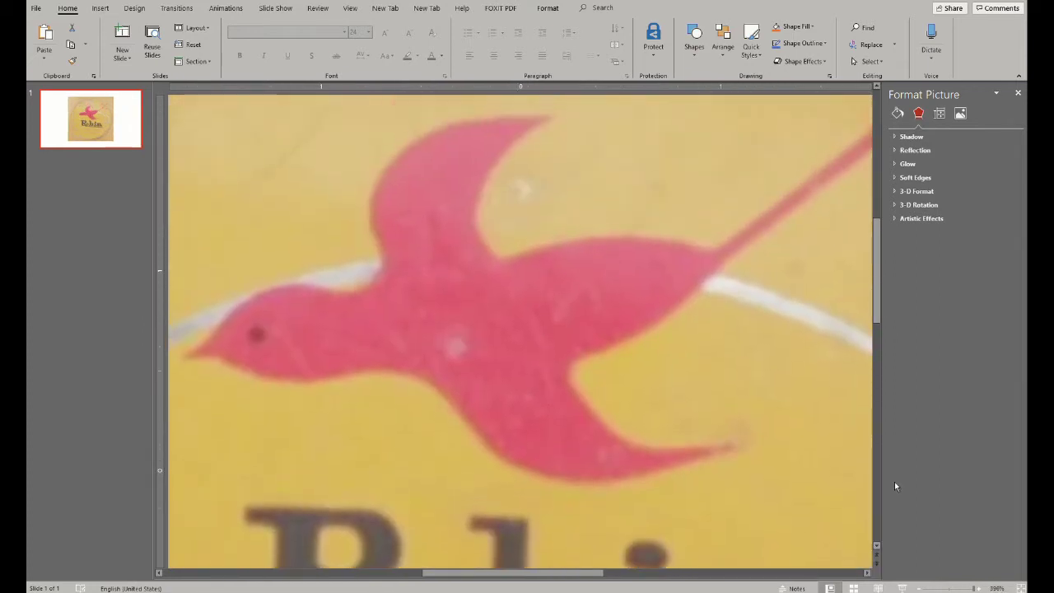
left_click(568, 266)
key("Return")
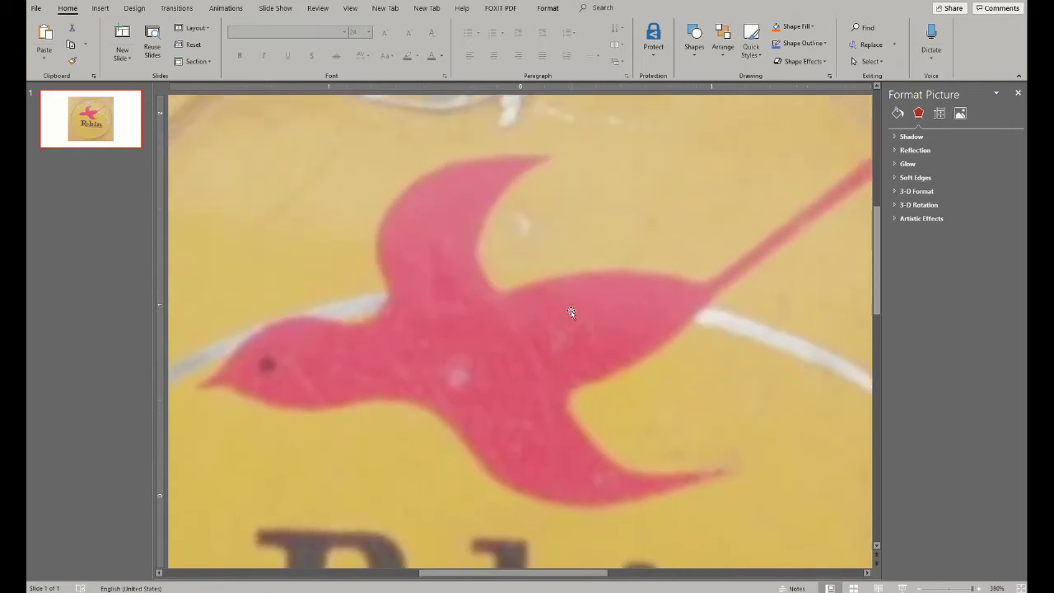
left_click(866, 574)
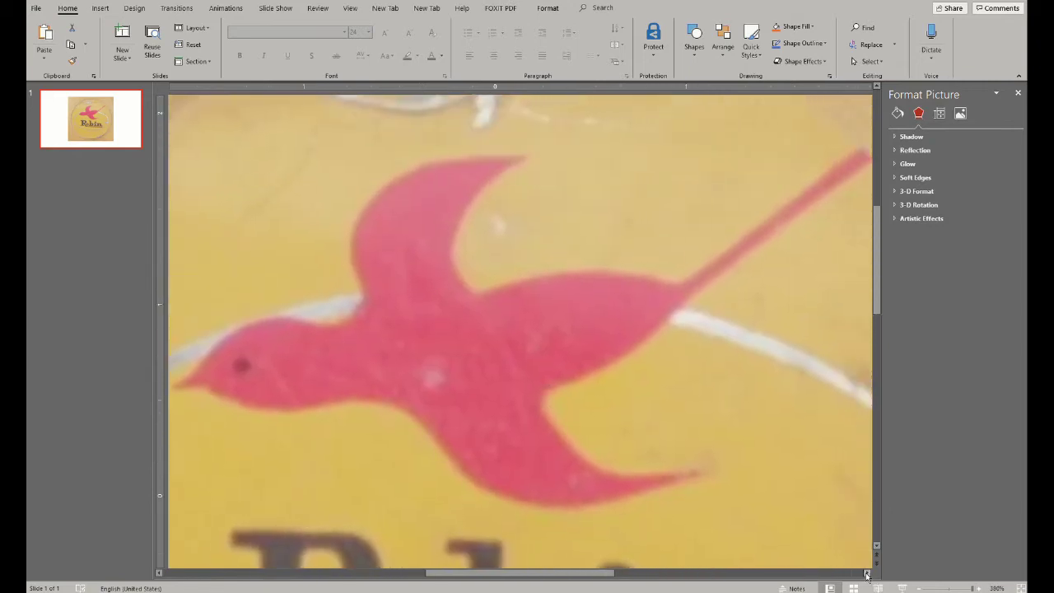
Pick the Freeform shape from the Insert Shapes gallery.
left_click(100, 7)
left_click(291, 41)
left_click(290, 105)
Trace the bird's beak, head, wing, stick and tail into one closed freeform shape.
left_click(173, 386)
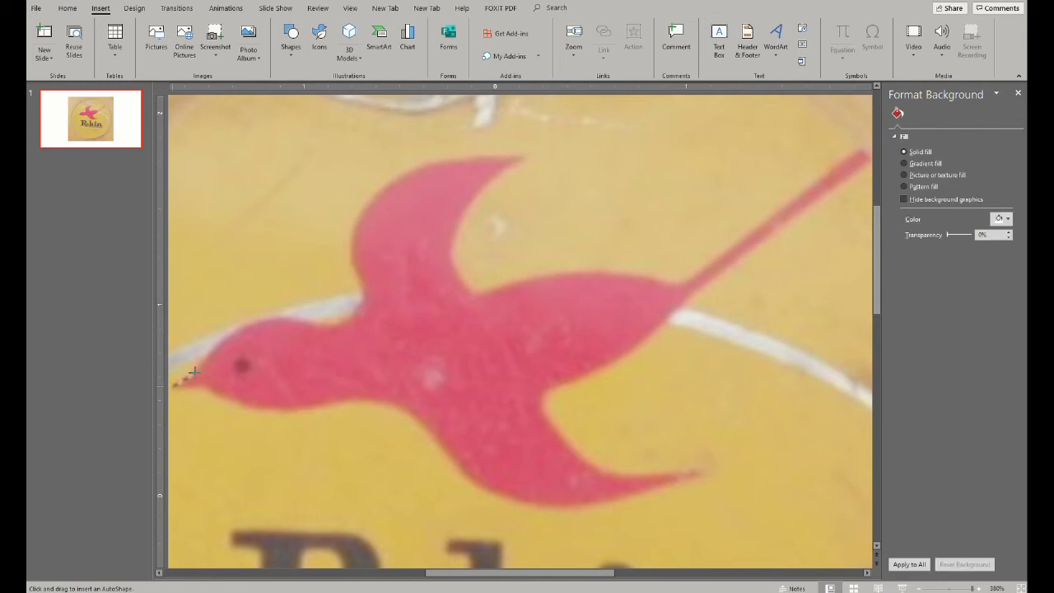
left_click(213, 349)
mouse_move(349, 239)
left_mouse_down()
mouse_move(492, 157)
mouse_move(463, 211)
left_mouse_up()
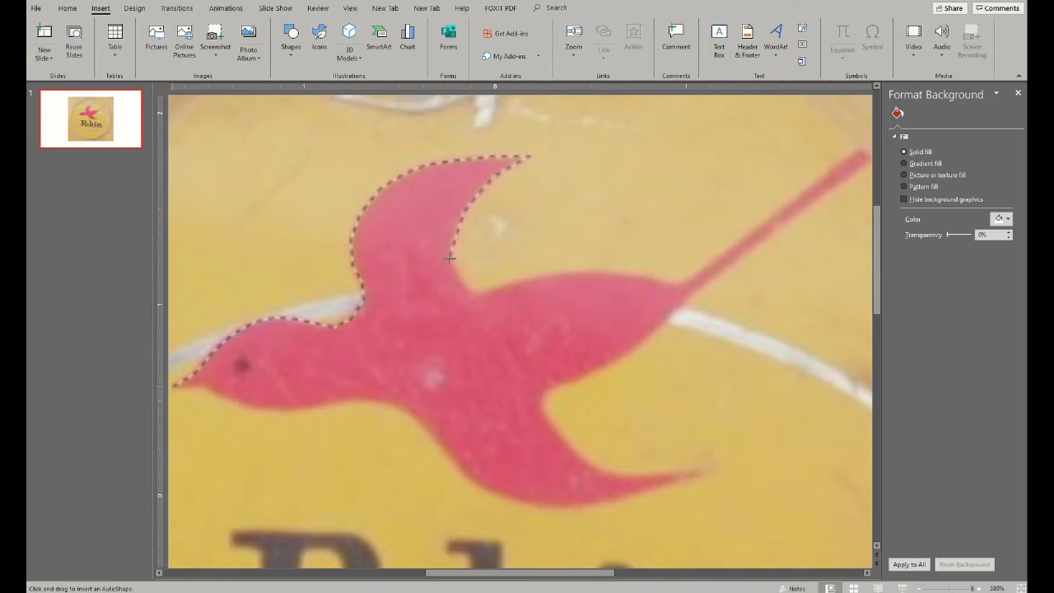
mouse_move(448, 258)
left_mouse_down()
mouse_move(471, 295)
mouse_move(611, 271)
left_mouse_up()
mouse_move(674, 284)
left_mouse_down()
mouse_move(816, 172)
mouse_move(857, 148)
mouse_move(872, 154)
mouse_move(645, 341)
mouse_move(555, 388)
mouse_move(561, 436)
left_mouse_up()
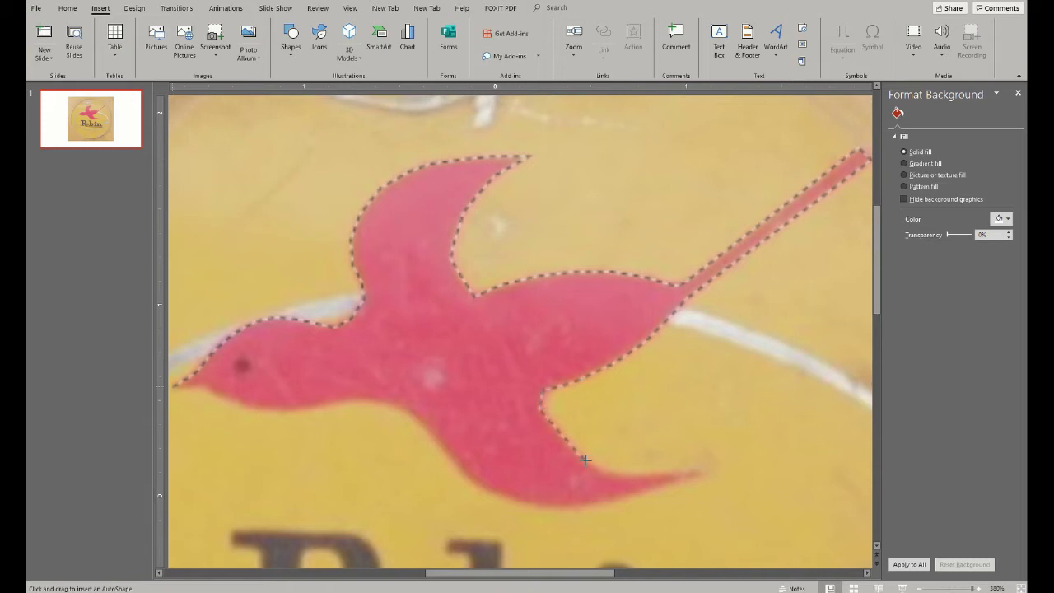
mouse_move(614, 474)
left_mouse_down()
mouse_move(709, 467)
mouse_move(626, 498)
mouse_move(529, 505)
mouse_move(466, 478)
mouse_move(395, 409)
left_mouse_up()
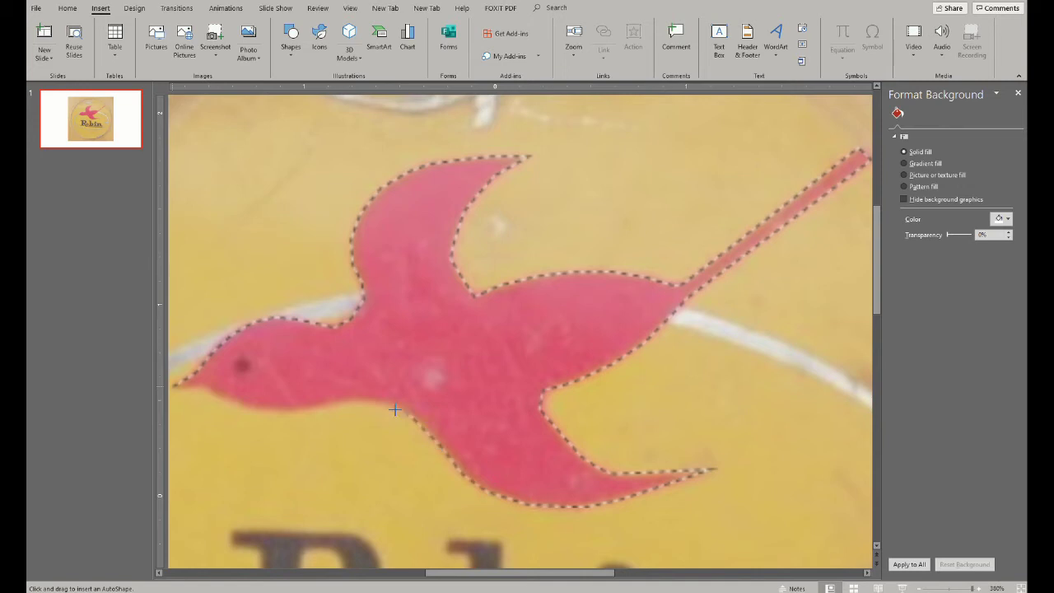
left_click_drag(307, 411, 175, 385)
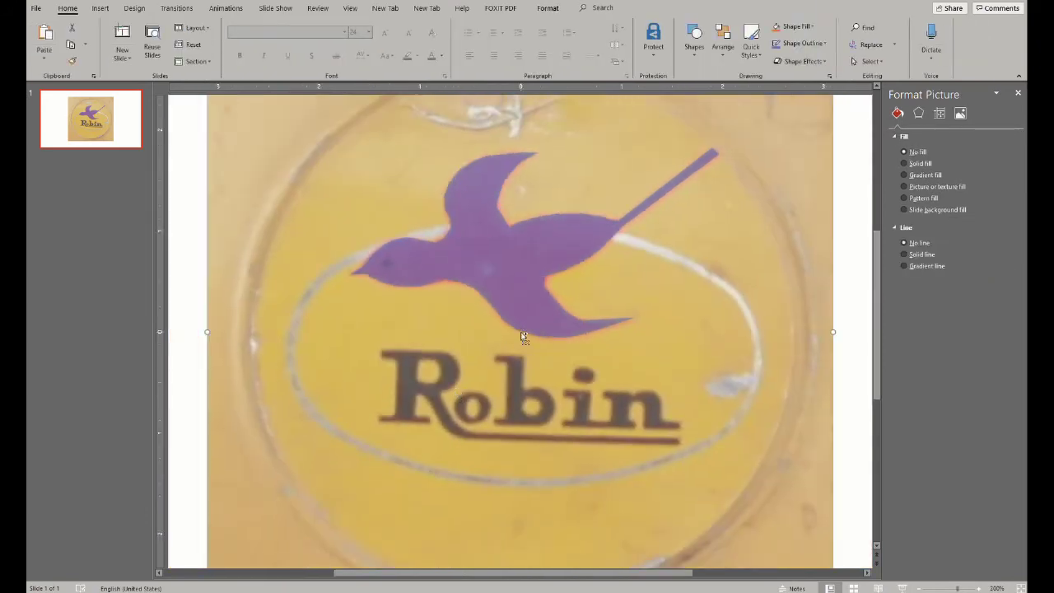
Enter Edit Points on the bird shape and refit its bottom edge and head curve.
scroll(522, 338, "up", 6)
right_click(452, 252)
left_click(484, 325)
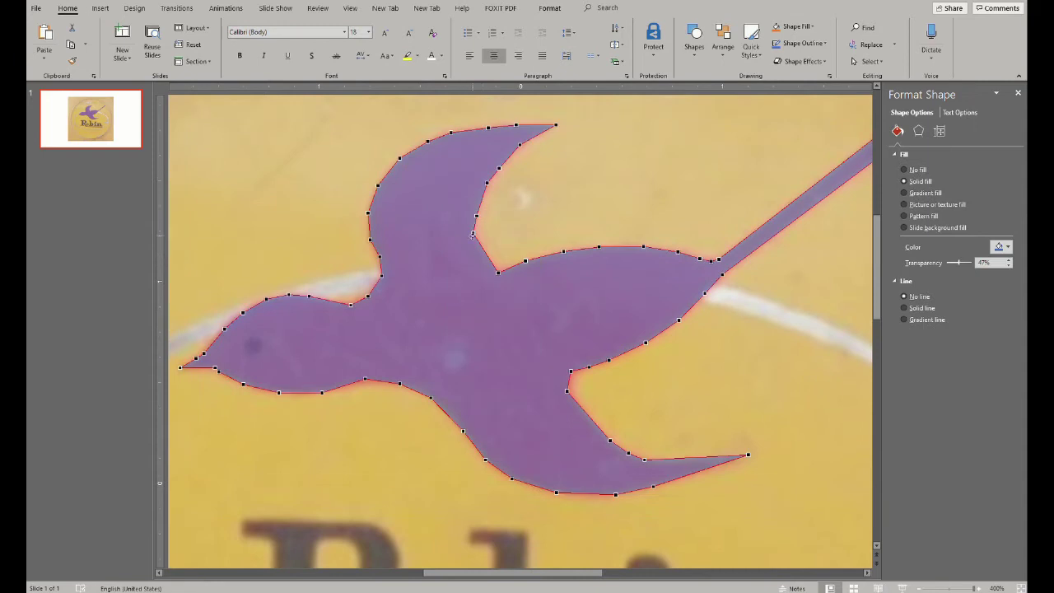
left_click(599, 246)
left_click(581, 495)
mouse_move(616, 495)
left_mouse_down()
mouse_move(526, 485)
mouse_move(411, 389)
mouse_move(336, 387)
left_mouse_up()
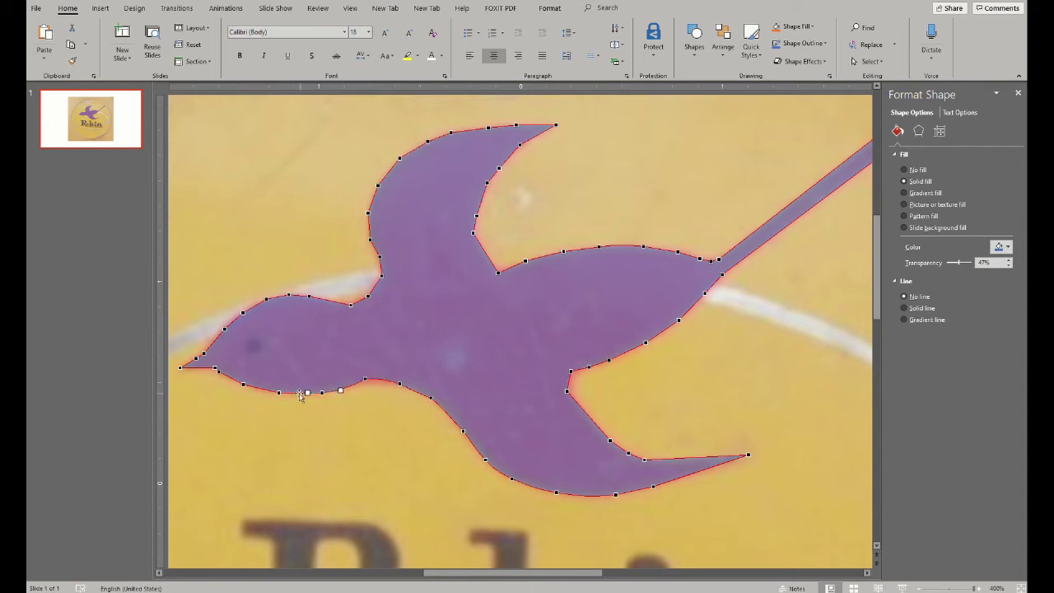
left_click(430, 398)
left_click_drag(419, 388, 412, 391)
left_click(279, 392)
left_click(229, 325)
left_click_drag(244, 313, 277, 293)
Adjust the wing-base, front-edge and wing-top vertices to follow the wing's curve.
left_click(350, 304)
left_click(363, 300)
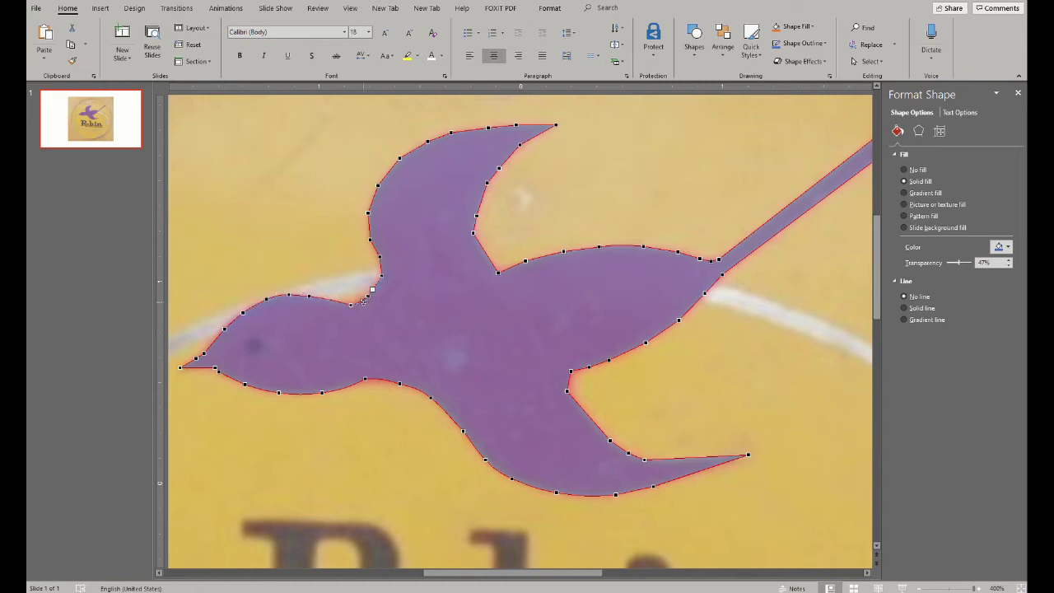
left_click(370, 240)
left_click(368, 213)
left_click(399, 158)
left_click(452, 131)
left_click_drag(452, 132, 475, 126)
mouse_move(512, 124)
left_mouse_down()
mouse_move(468, 127)
mouse_move(478, 125)
left_mouse_up()
Refine vertices along the inner wing edge, notch, back and stick base.
left_click(519, 144)
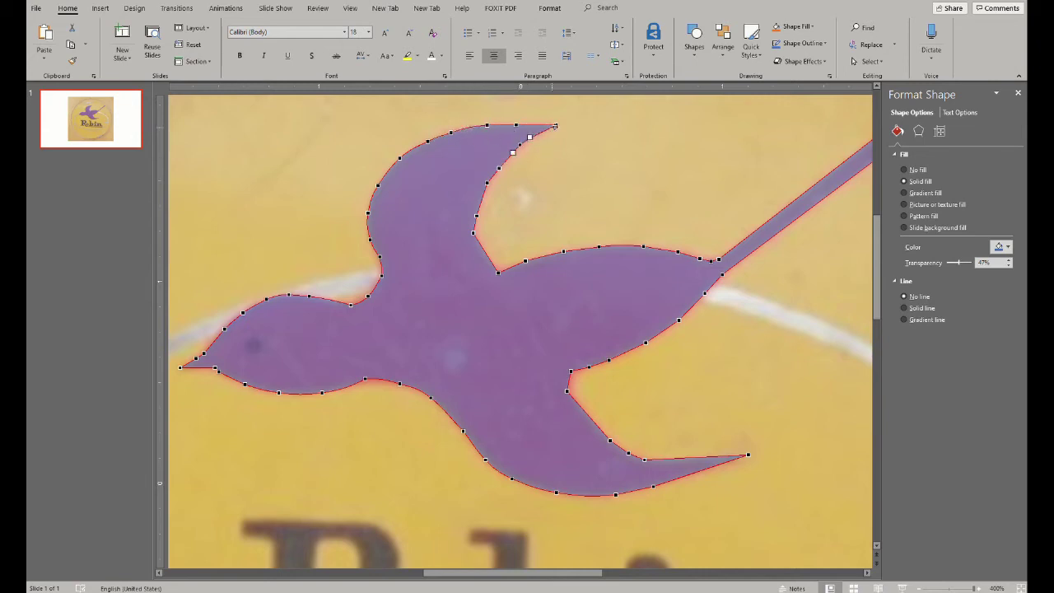
left_click(498, 169)
left_click(489, 177)
left_click(498, 169)
left_click(476, 217)
left_click(473, 233)
left_click(497, 271)
left_click(550, 254)
left_click(618, 270)
Reopen Edit Points to adjust the tail-tip vertex and recheck the outline.
right_click(634, 277)
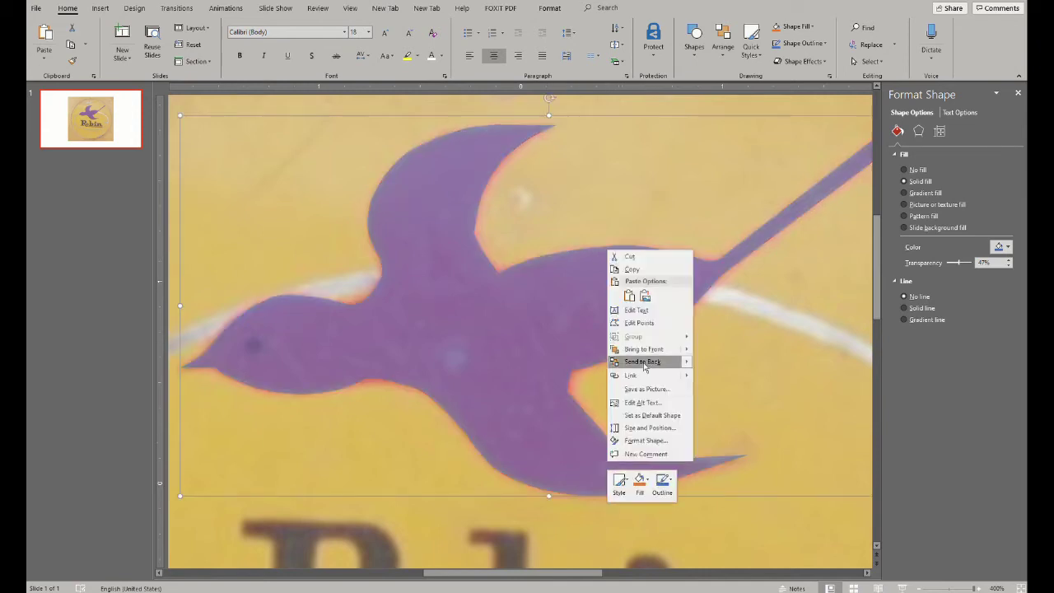
left_click(638, 350)
left_click(628, 453)
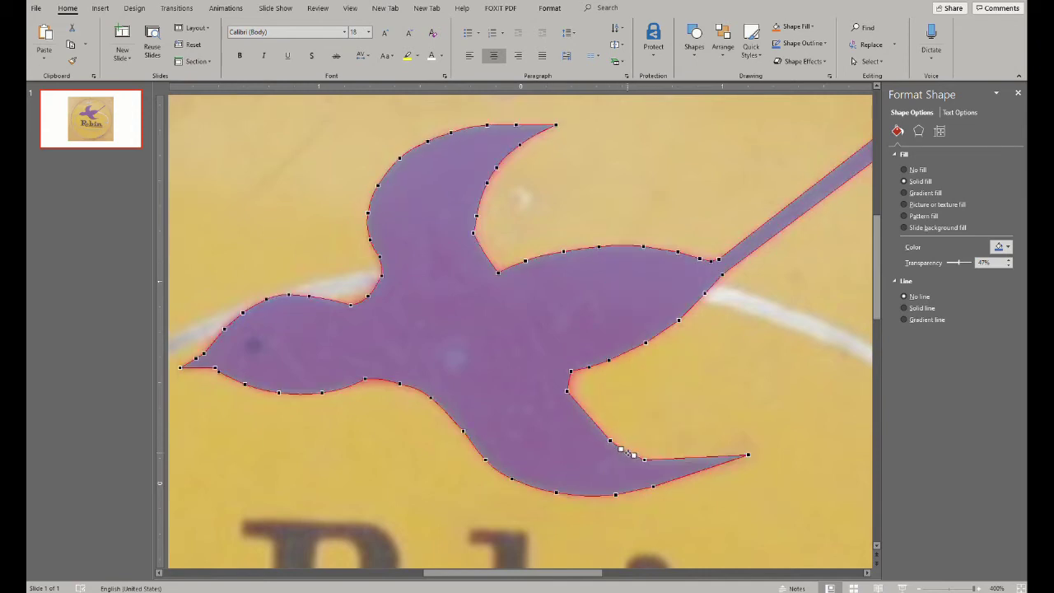
left_click(583, 453)
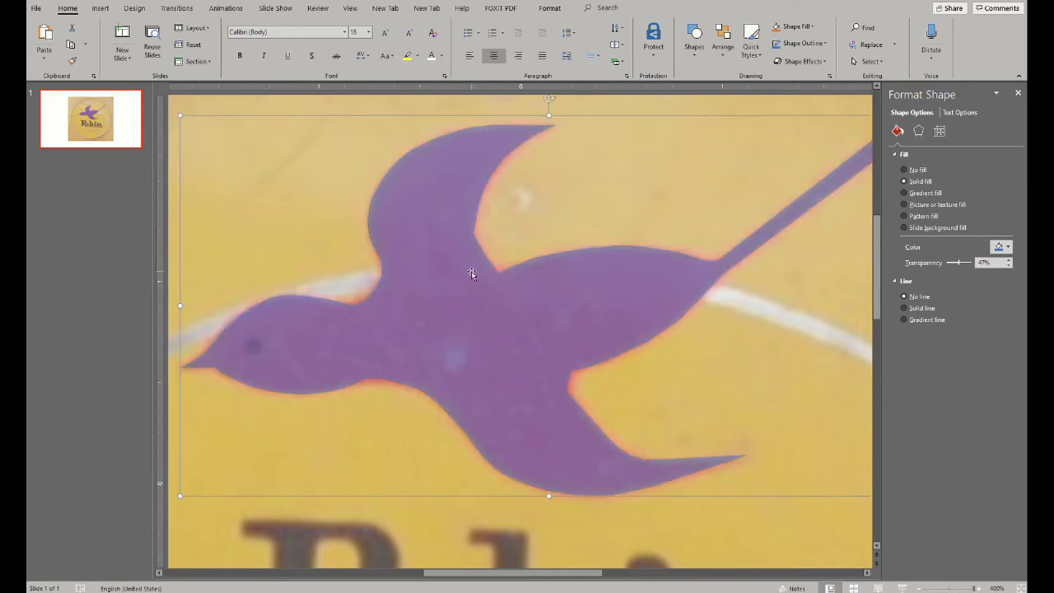
scroll(435, 296, "down", 5, "ctrl")
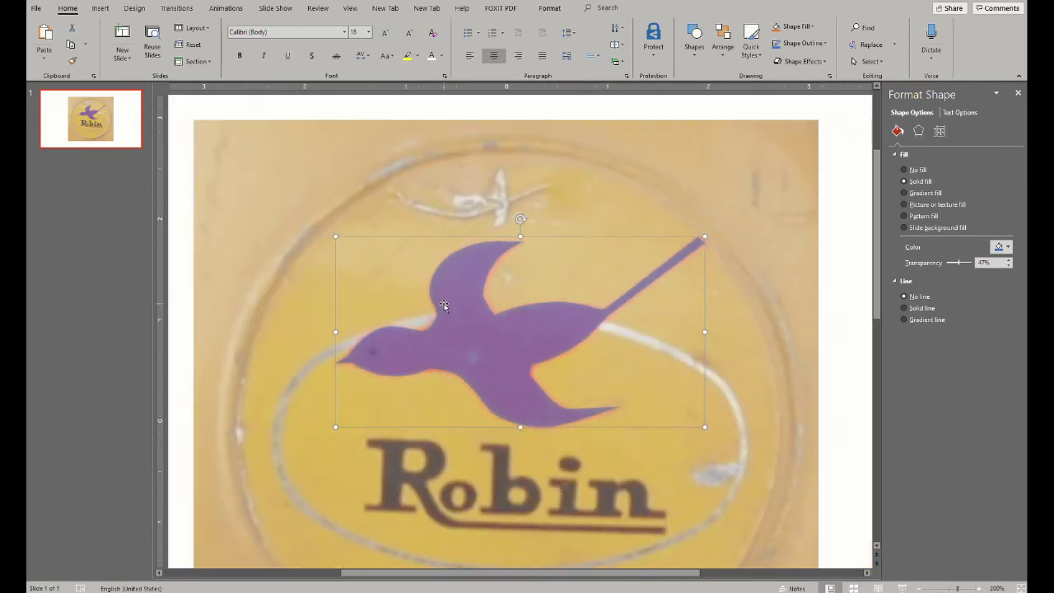
scroll(436, 301, "up", 5, "ctrl")
right_click(473, 307)
left_click(461, 352)
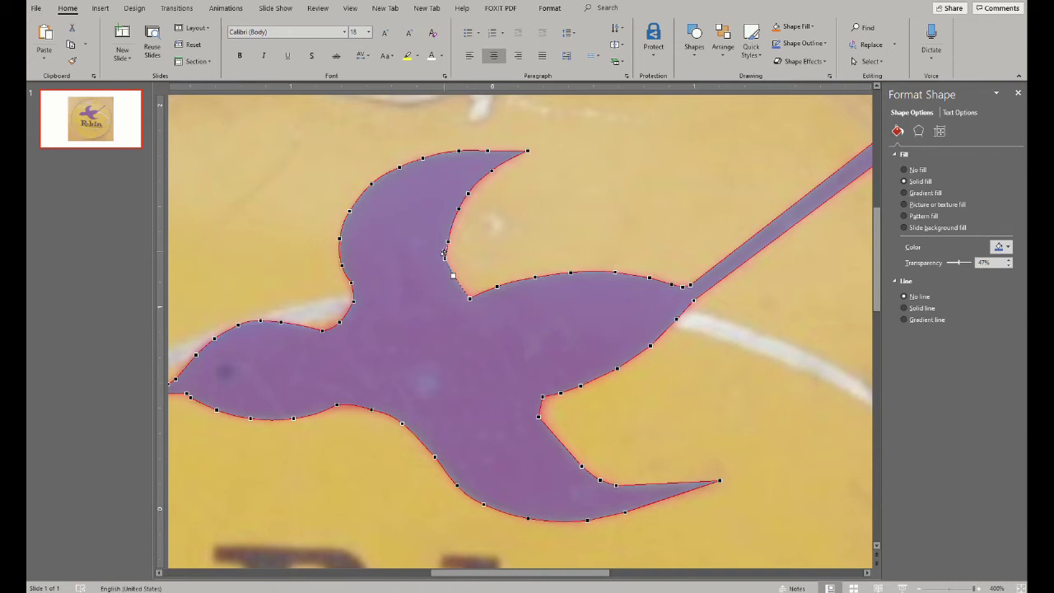
left_click(434, 308)
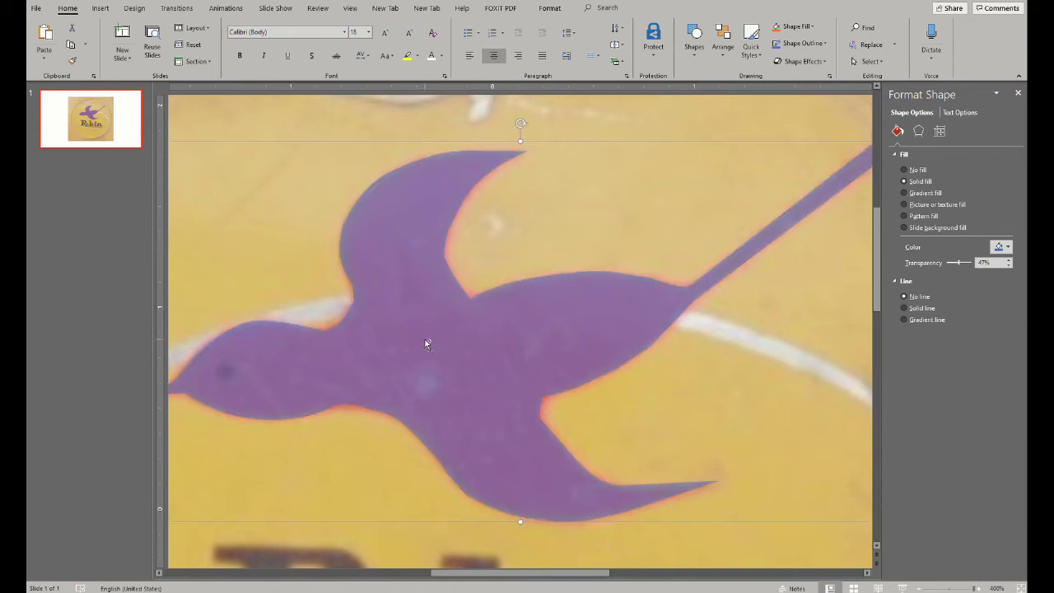
scroll(426, 343, "down", 3, "ctrl")
scroll(425, 341, "up", 1, "ctrl")
Draw a rectangle over the R's stem and set its transparency to 73%.
scroll(425, 341, "up", 2, "ctrl")
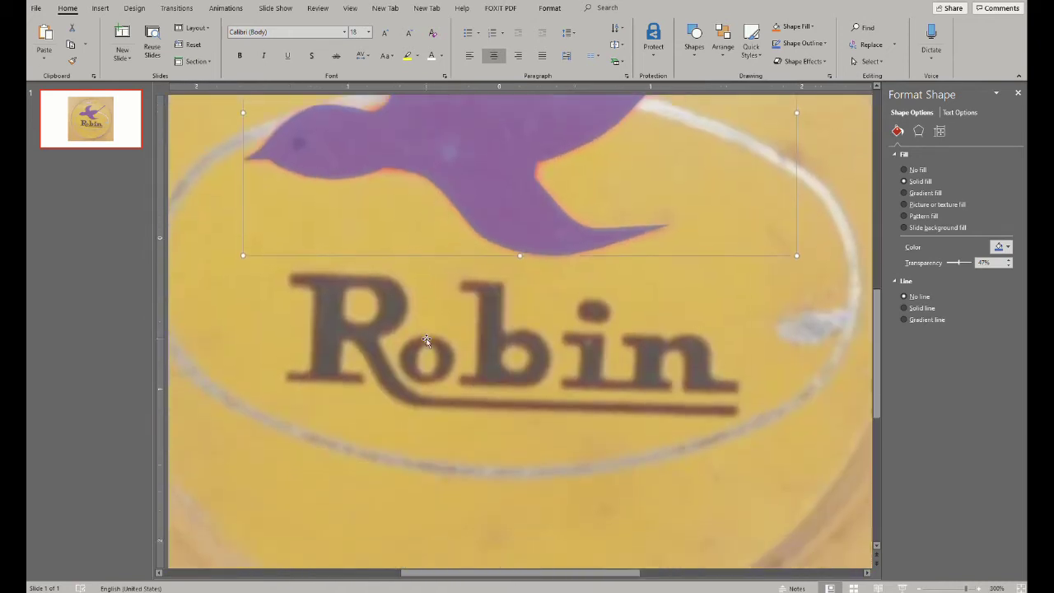
scroll(425, 341, "up", 2, "ctrl")
left_click(101, 8)
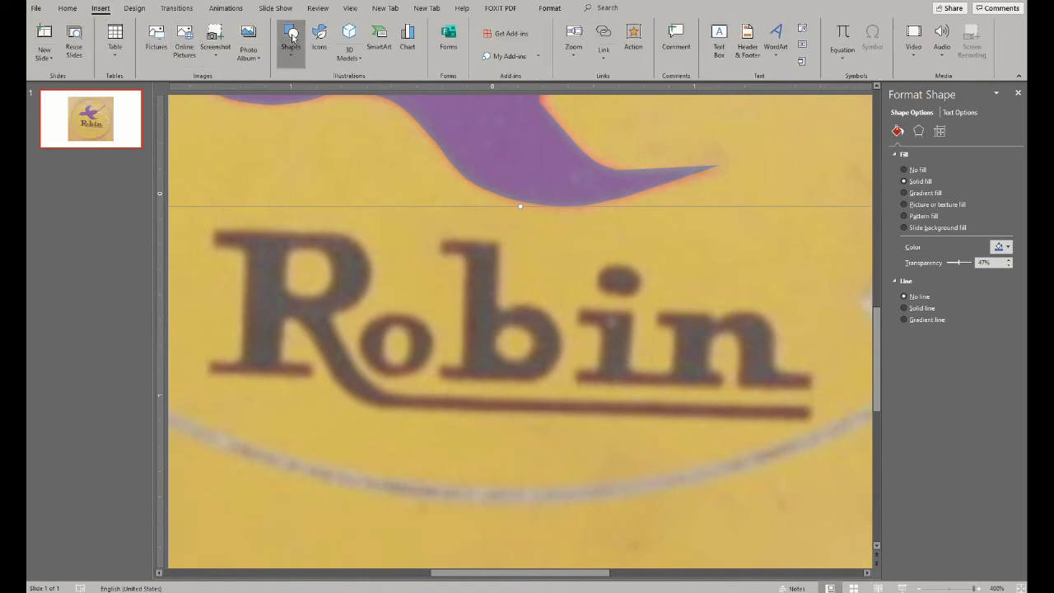
left_click(290, 41)
left_click(336, 87)
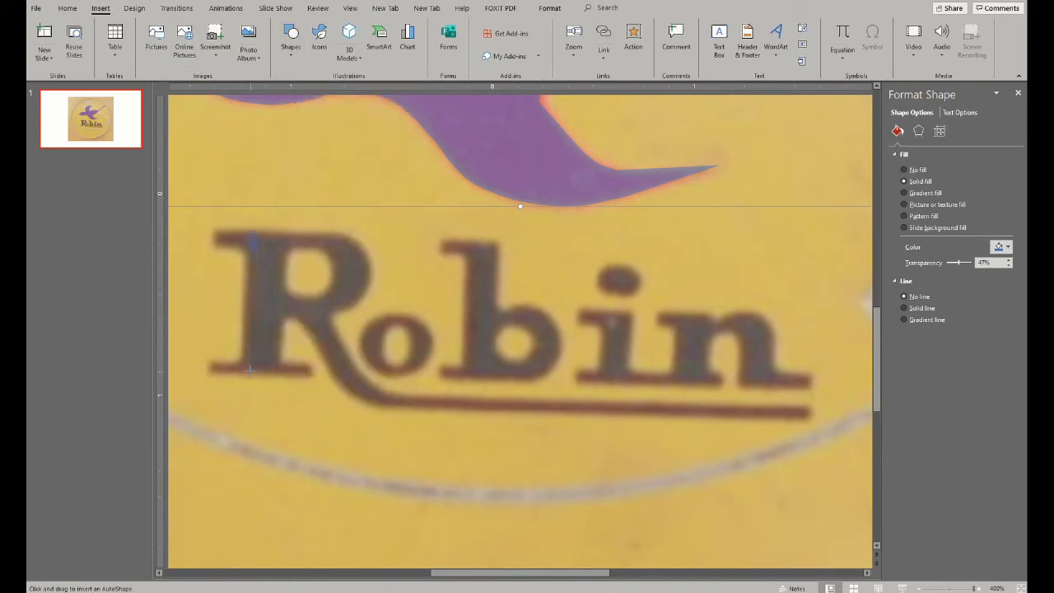
mouse_move(244, 374)
left_mouse_down()
mouse_move(284, 230)
mouse_move(266, 221)
left_mouse_up()
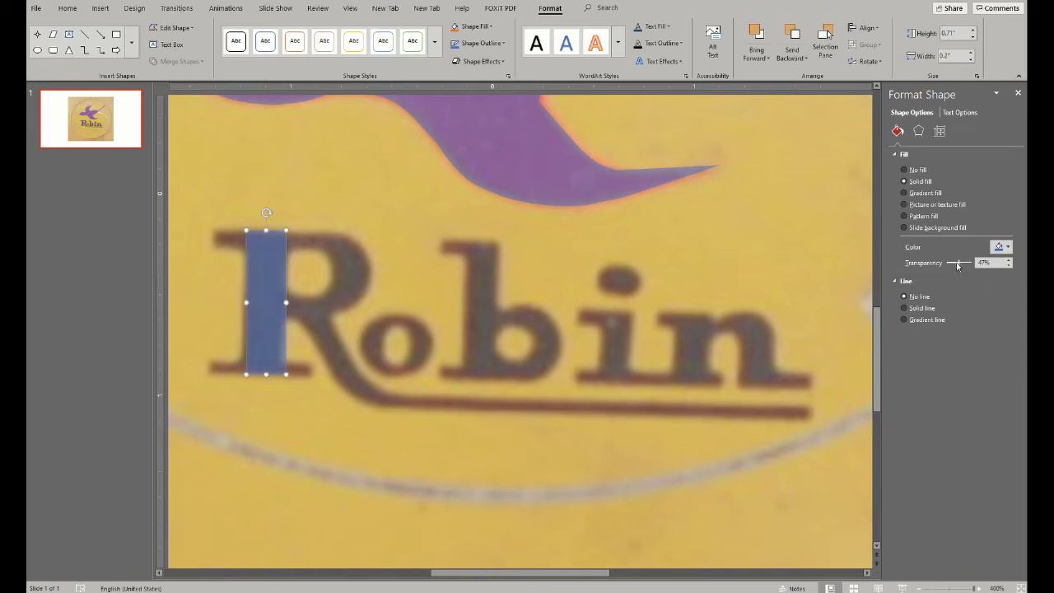
left_click_drag(957, 264, 967, 263)
Add a thin rectangle along the R's serif.
right_click(268, 330)
key("Escape")
left_click(116, 34)
mouse_move(214, 231)
left_mouse_down()
mouse_move(319, 246)
mouse_move(231, 365)
left_mouse_up()
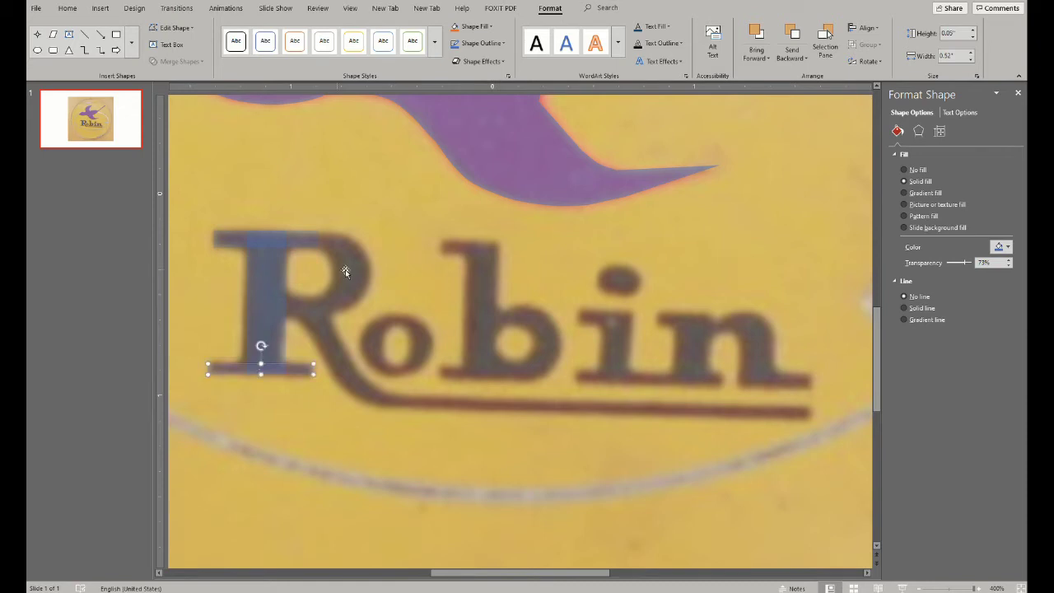
left_click(290, 164)
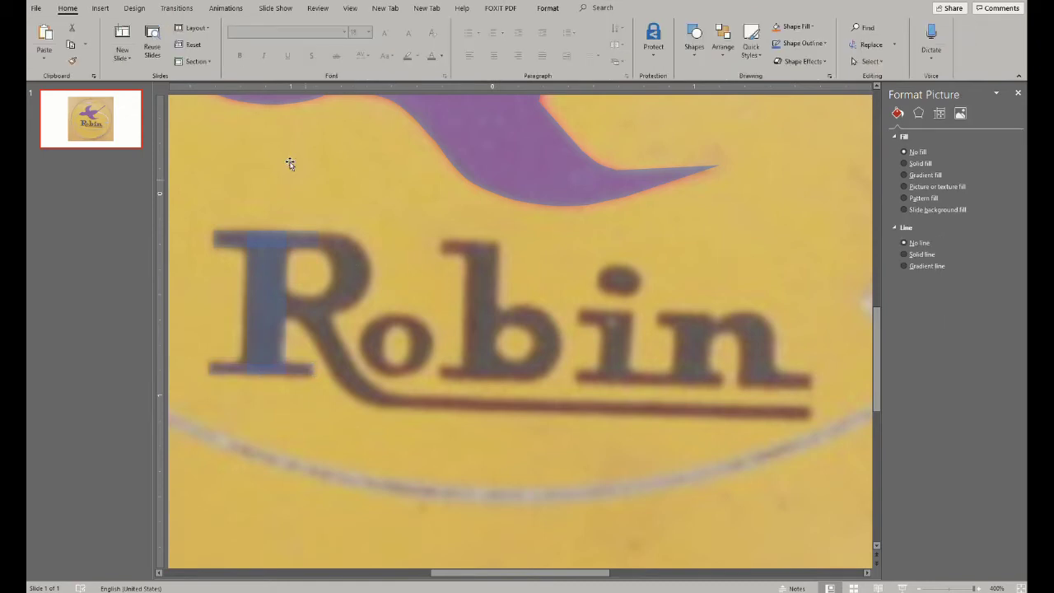
Add a donut ring shape and reposition it and the larger piece over the R.
left_click(101, 8)
left_click(291, 39)
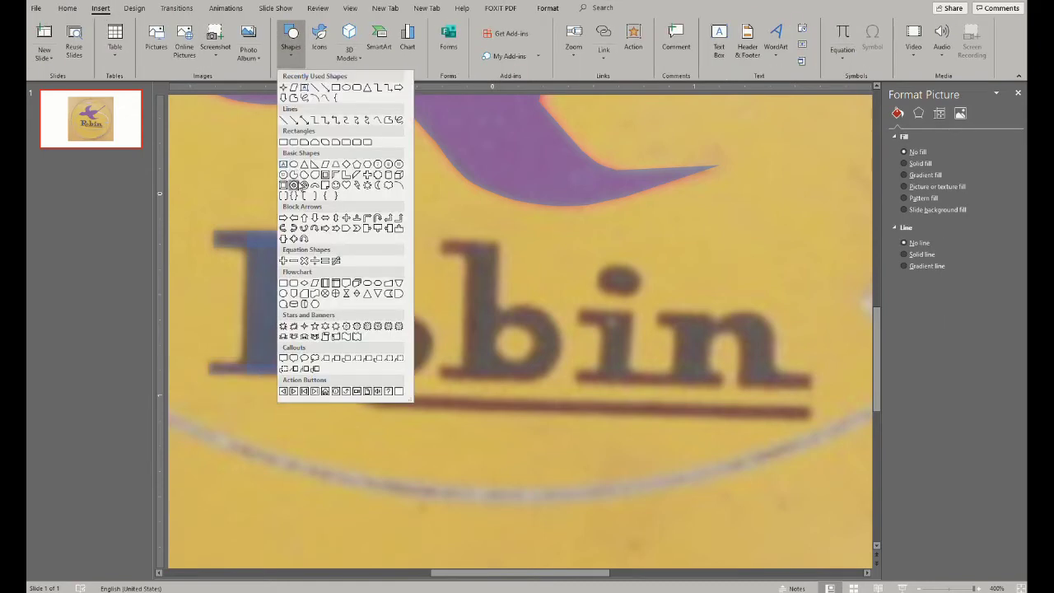
left_click(294, 185)
left_click_drag(314, 231, 414, 313)
left_click_drag(392, 272, 268, 278)
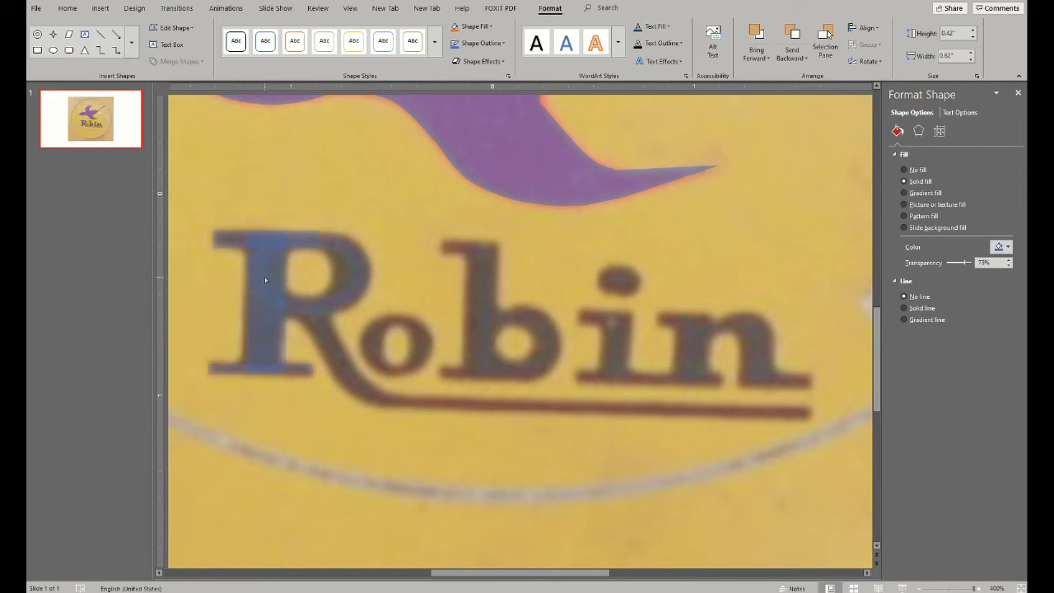
left_click(264, 276)
left_click(357, 181)
mouse_move(342, 292)
left_mouse_down()
mouse_move(330, 257)
mouse_move(310, 244)
mouse_move(351, 276)
left_mouse_up()
Draw a thin translucent bar along the underline beneath Robin.
left_click(367, 220)
mouse_move(207, 364)
left_mouse_down()
mouse_move(476, 410)
mouse_move(796, 420)
mouse_move(808, 402)
left_mouse_up()
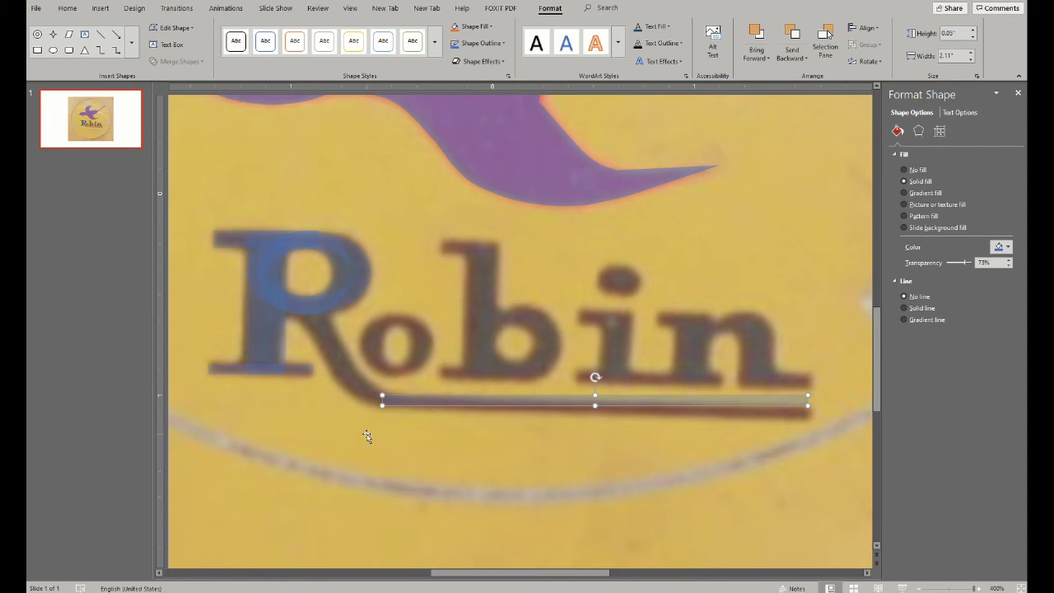
left_click(369, 425)
left_click(100, 8)
Trace the R's diagonal leg, stem and top with a freeform shape.
left_click(284, 56)
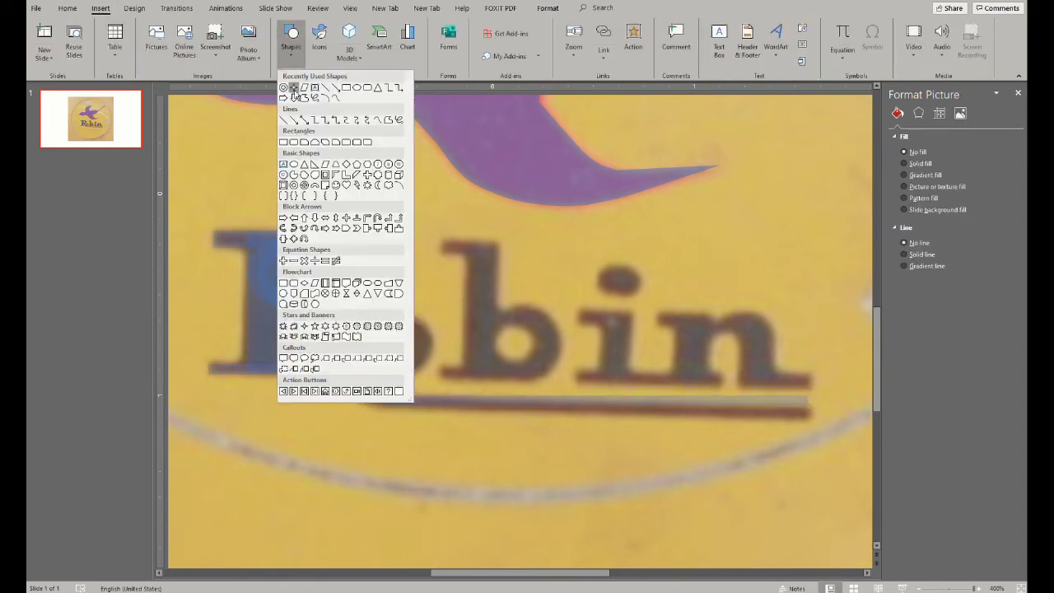
left_click(299, 141)
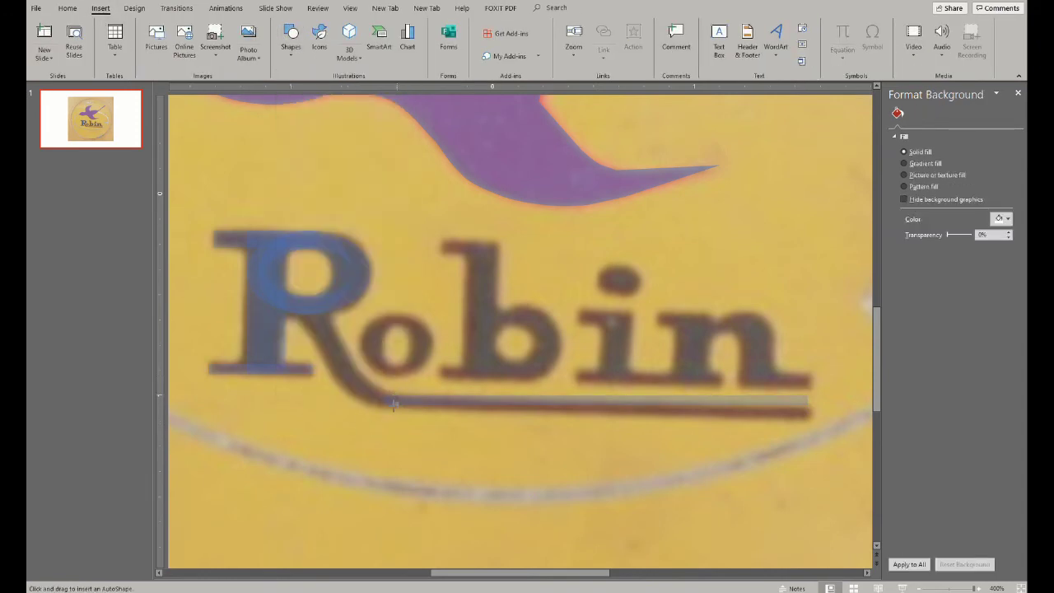
mouse_move(338, 381)
left_mouse_down()
mouse_move(307, 322)
mouse_move(330, 302)
mouse_move(358, 374)
mouse_move(395, 404)
left_mouse_up()
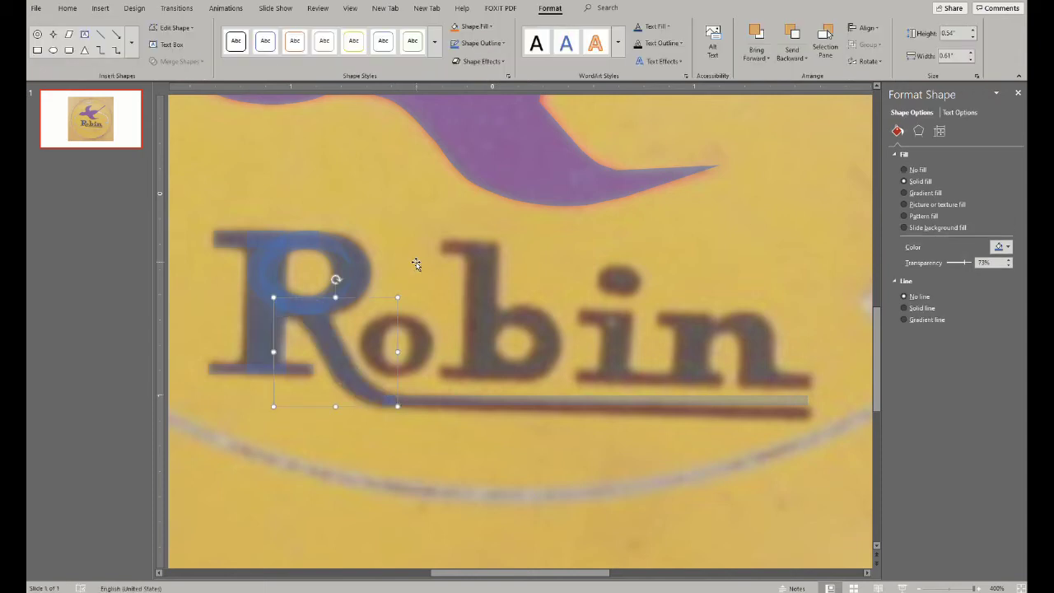
mouse_move(233, 370)
left_mouse_down()
mouse_move(250, 325)
mouse_move(352, 251)
mouse_move(310, 213)
mouse_move(258, 281)
left_mouse_up()
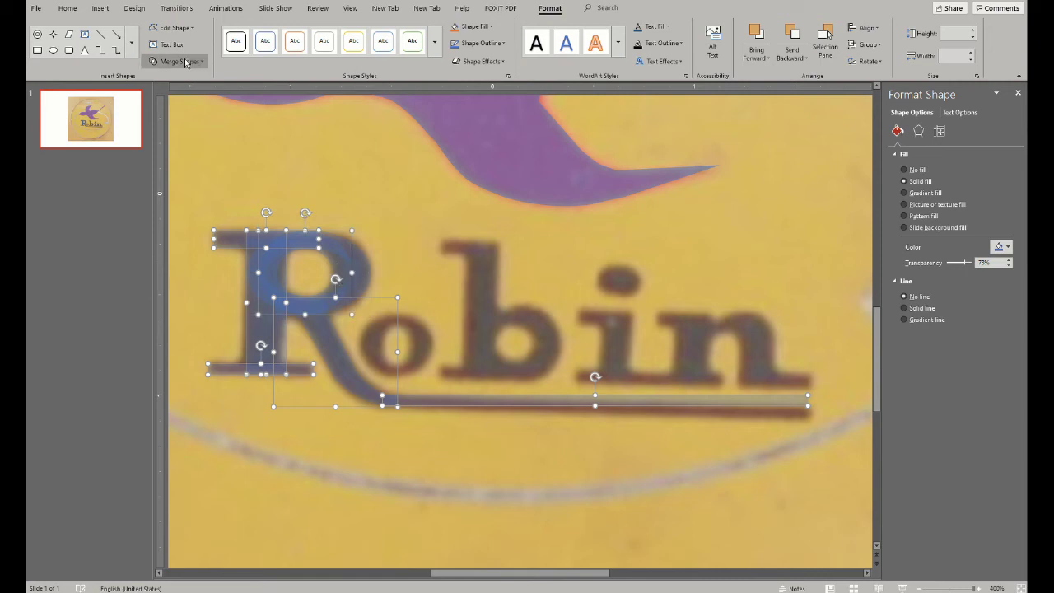
Select all the R pieces with the underline and Union them into one shape.
left_click(173, 61)
left_click(174, 79)
left_click(341, 298)
key("ctrl+a")
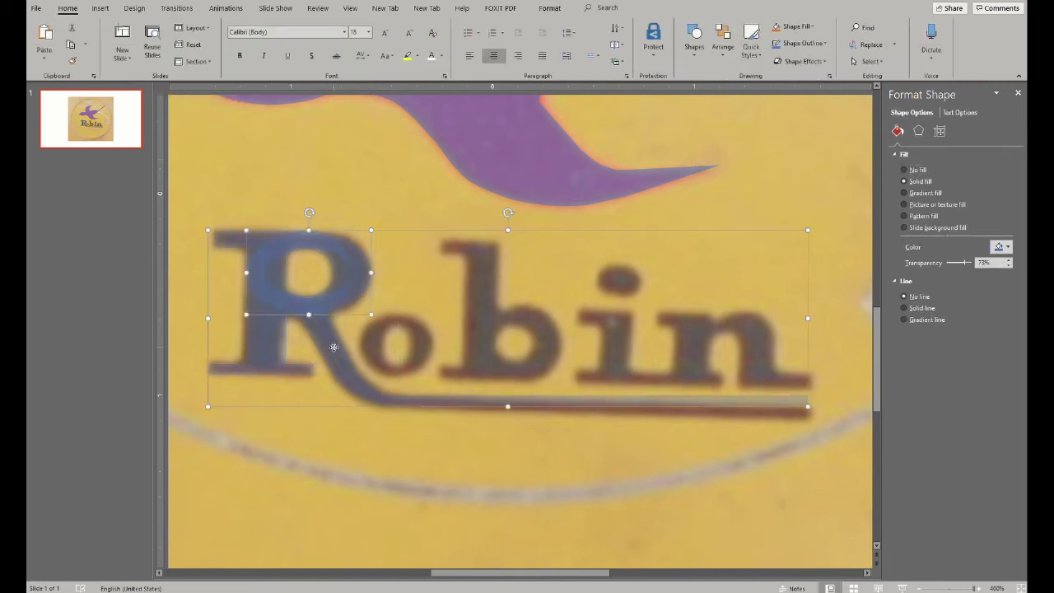
left_click(174, 61)
left_click(168, 77)
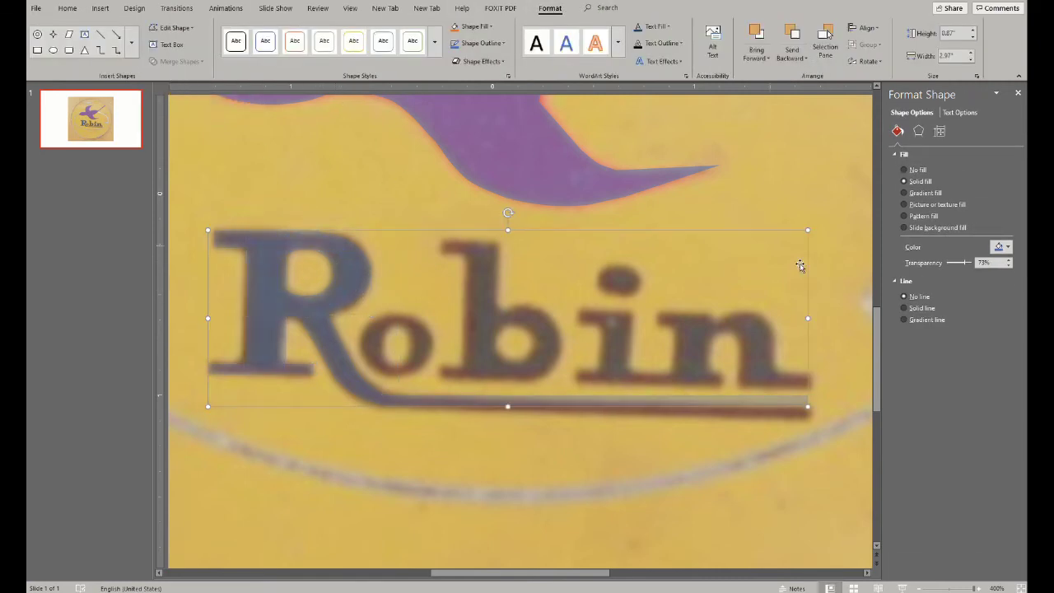
Try 20% transparency on the merged R, then undo back to 73%.
type("20")
key("Return")
left_click(37, 50)
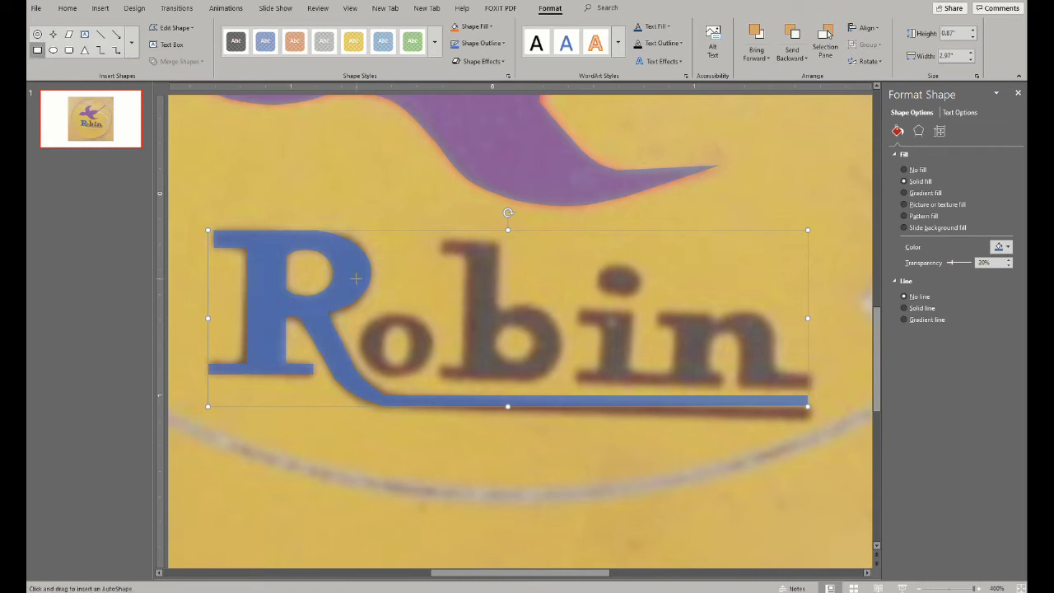
key("ctrl+z")
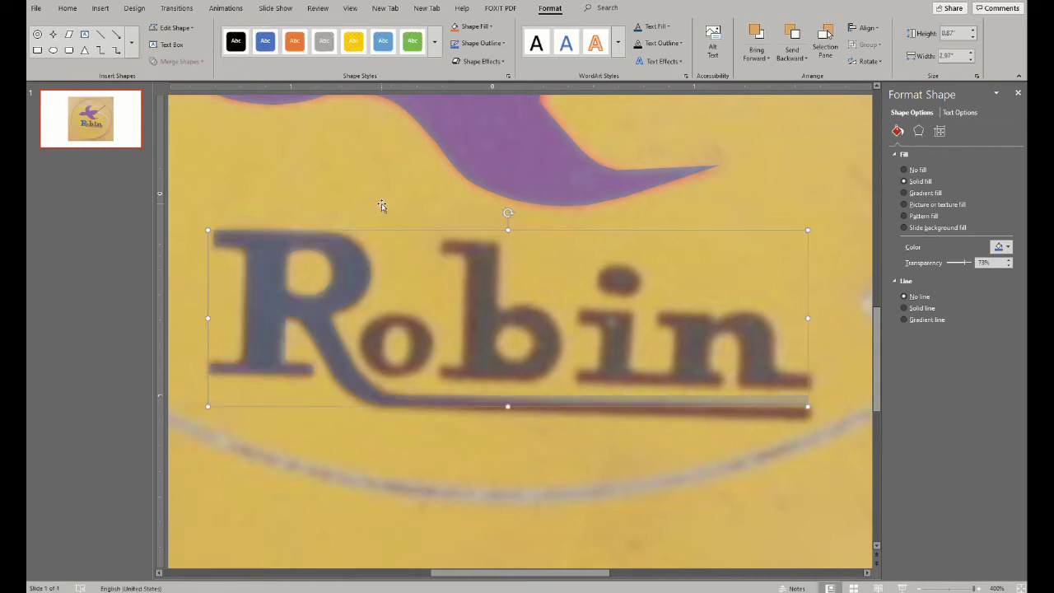
Draw an oval sized to fit the hole of the o.
left_click(53, 51)
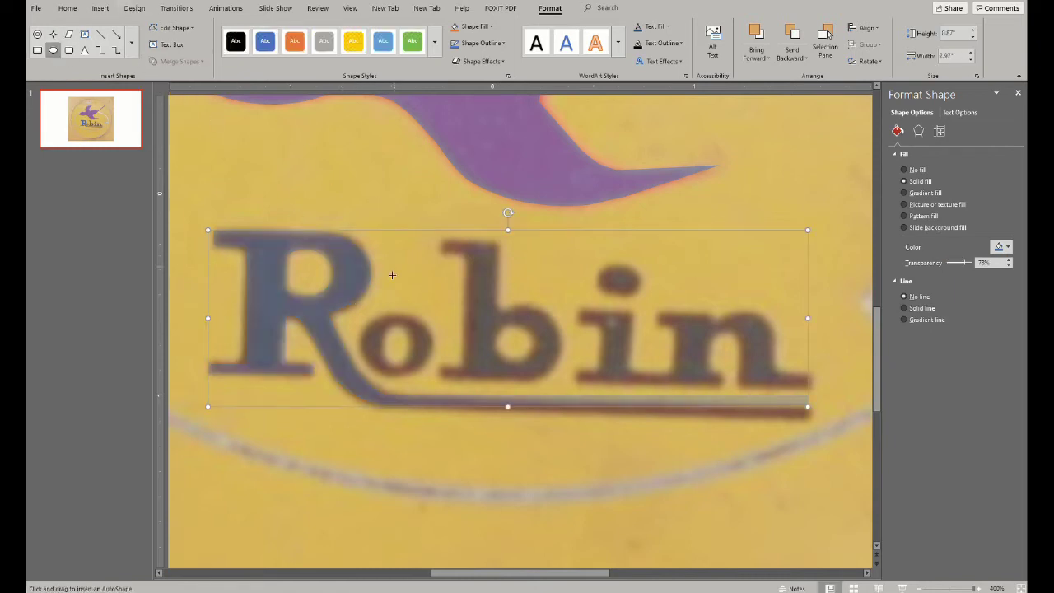
left_click_drag(432, 375, 360, 314)
left_click_drag(398, 375, 396, 303)
mouse_move(404, 352)
left_mouse_down()
mouse_move(393, 358)
mouse_move(412, 357)
mouse_move(396, 366)
mouse_move(414, 344)
left_mouse_up()
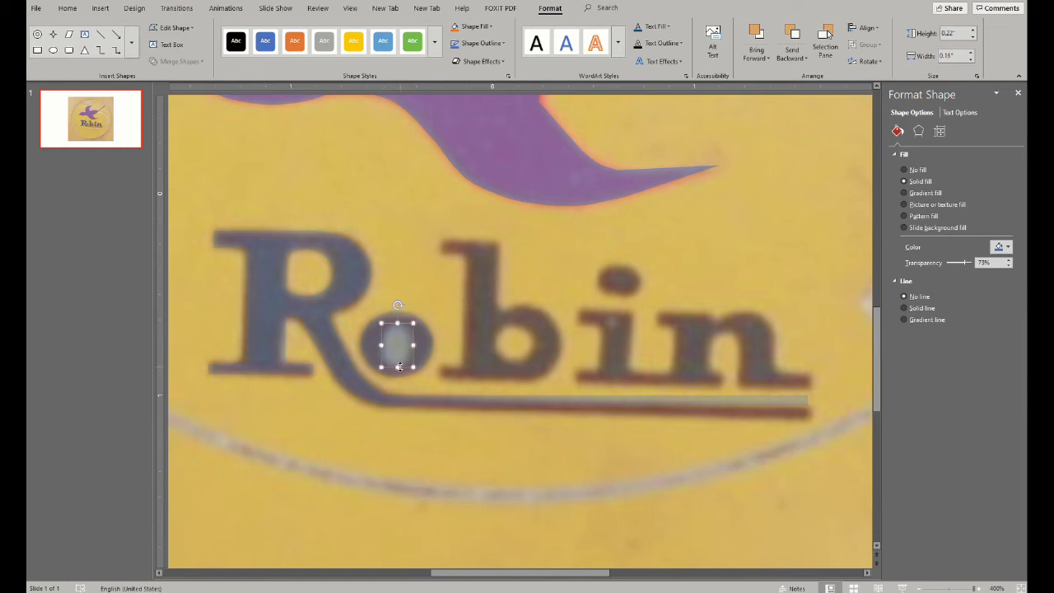
Select the oval with the o shape and Combine them to cut out the hole.
left_click(422, 349, "shift")
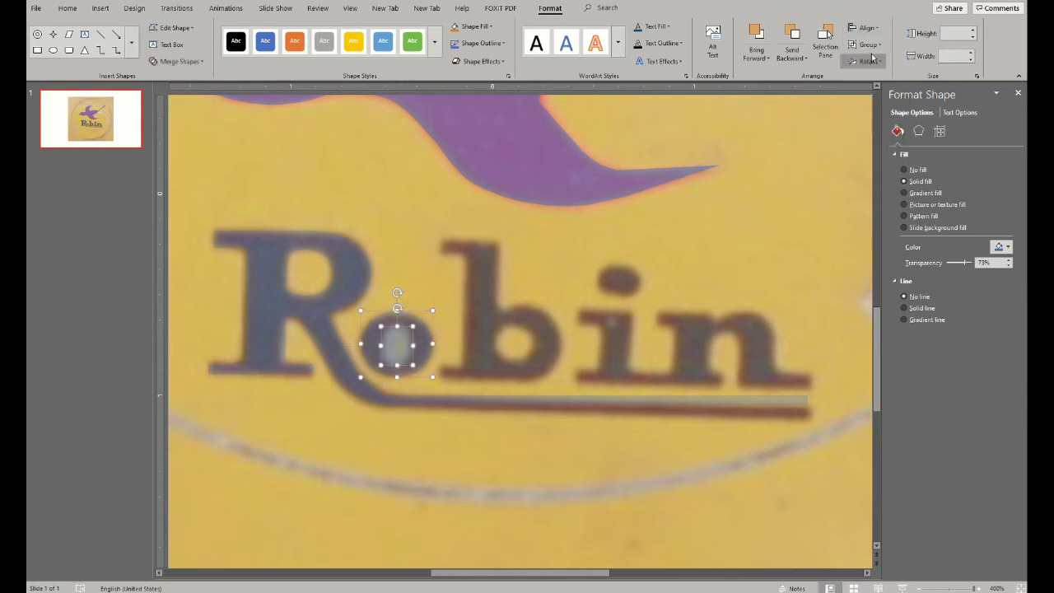
left_click(407, 334)
left_click(396, 343)
left_click(421, 349, "shift")
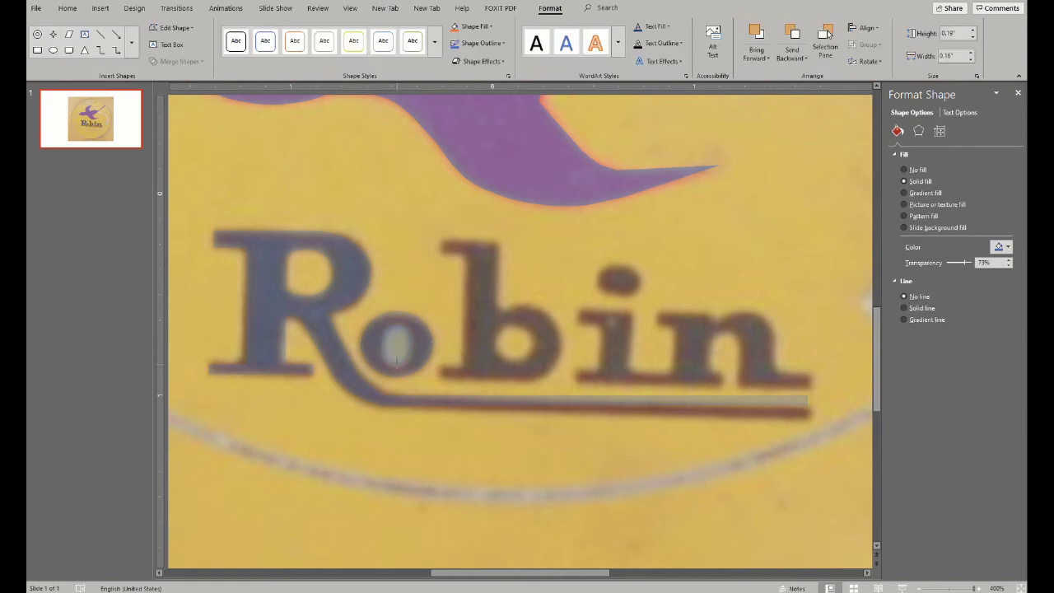
left_click(866, 30)
left_click(878, 103)
left_click(179, 95)
left_click(37, 50)
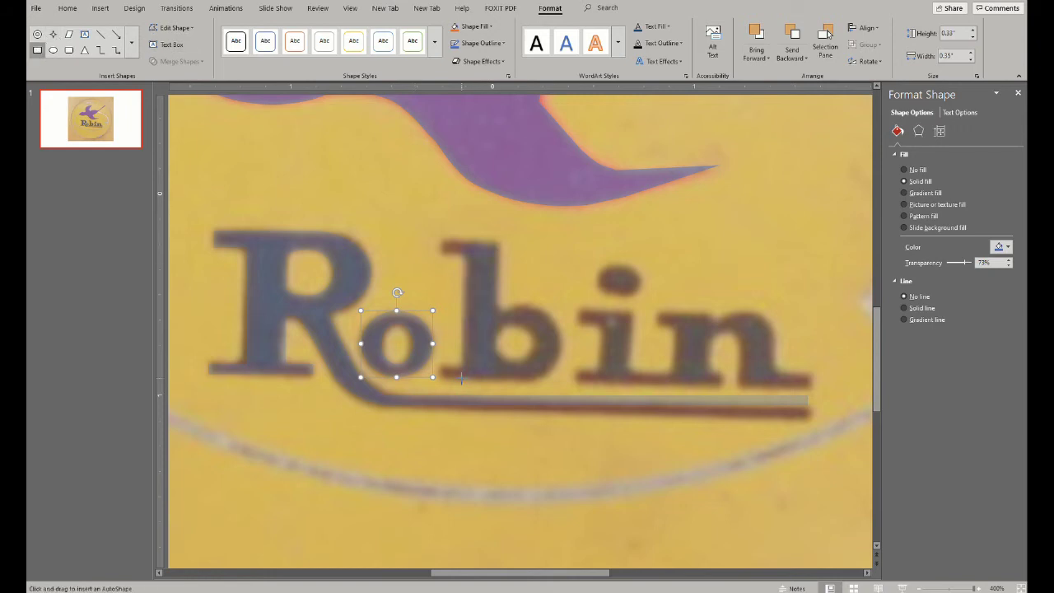
Cover the stems of the b, i and n with rectangles.
left_click_drag(465, 378, 497, 243)
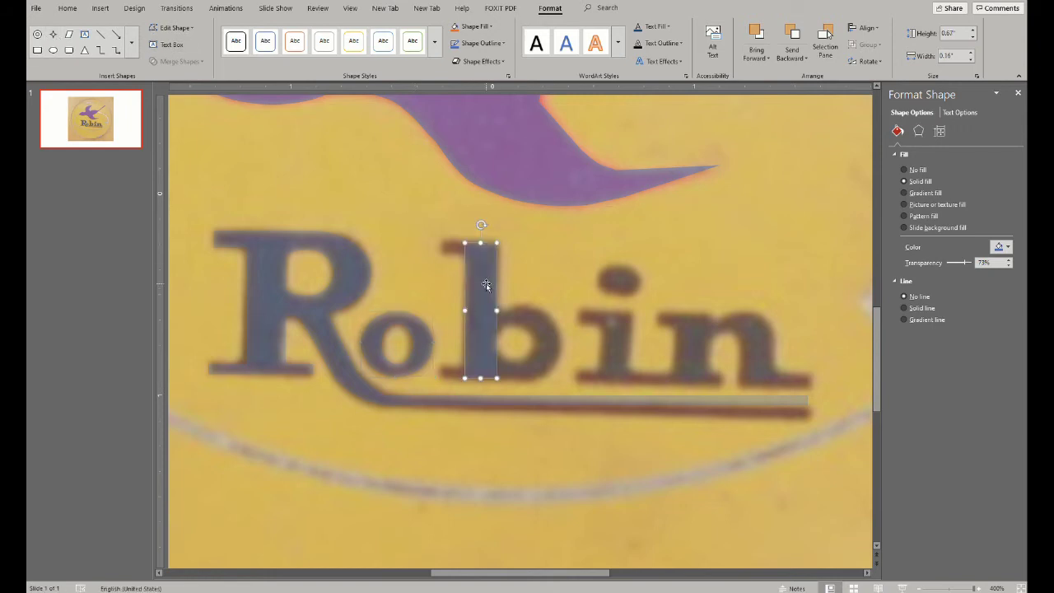
left_click(37, 50)
left_click_drag(594, 288, 631, 377)
left_click_drag(613, 335, 692, 348)
left_click_drag(740, 313, 778, 380)
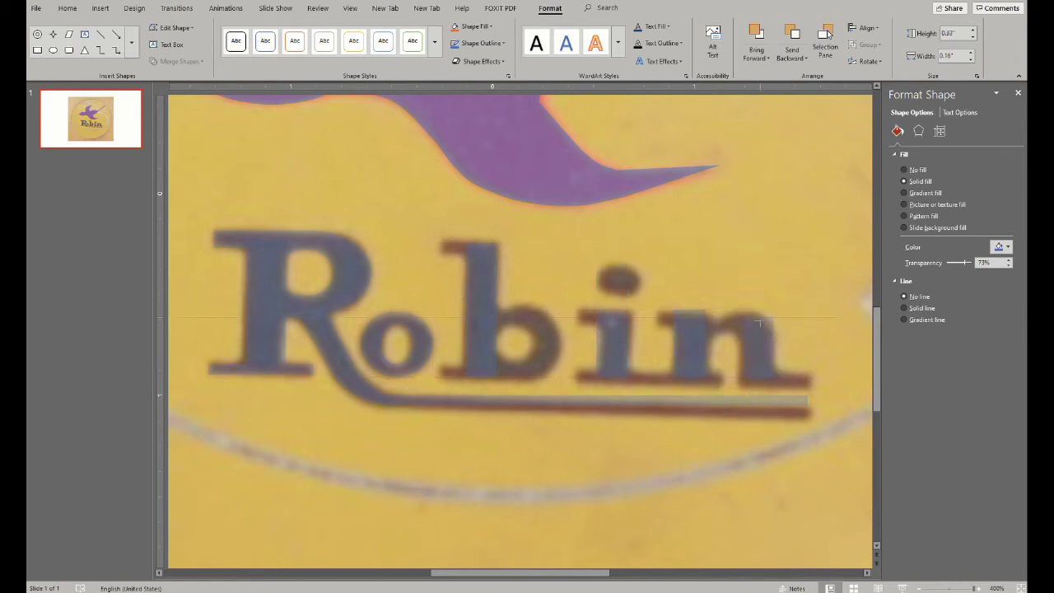
Shape a thin bar and position it along the feet of the i and n.
mouse_move(758, 314)
left_mouse_down()
mouse_move(758, 369)
mouse_move(655, 346)
mouse_move(576, 313)
mouse_move(670, 316)
left_mouse_up()
left_click_drag(674, 317, 748, 313)
key("ctrl+z")
mouse_move(458, 250)
left_mouse_down()
mouse_move(241, 184)
mouse_move(224, 372)
mouse_move(431, 387)
mouse_move(459, 369)
mouse_move(453, 492)
mouse_move(599, 376)
mouse_move(614, 382)
left_mouse_up()
left_click_drag(720, 383, 720, 378)
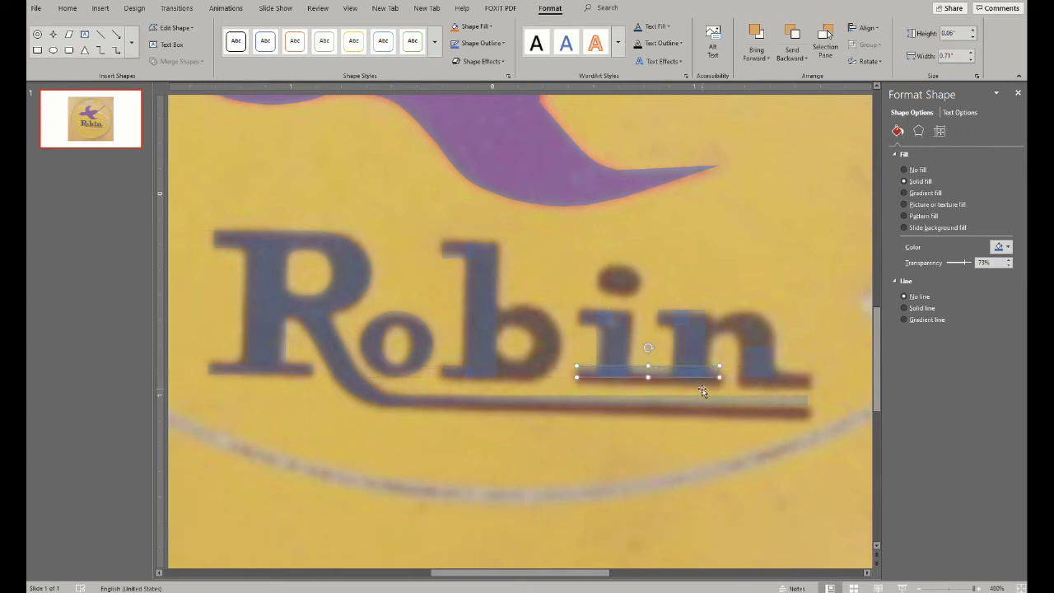
key("ctrl+z")
key("ctrl+z")
mouse_move(460, 370)
left_mouse_down()
mouse_move(489, 403)
mouse_move(766, 370)
left_mouse_up()
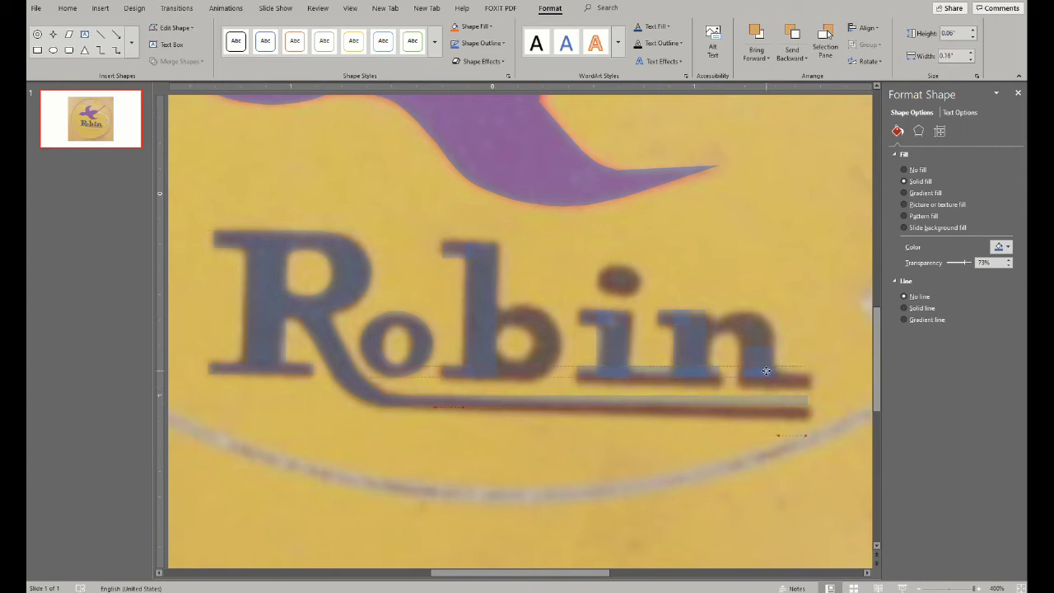
left_click(794, 332)
Draw an oval and resize it to fit the b's round bowl.
left_click(101, 9)
left_click(291, 46)
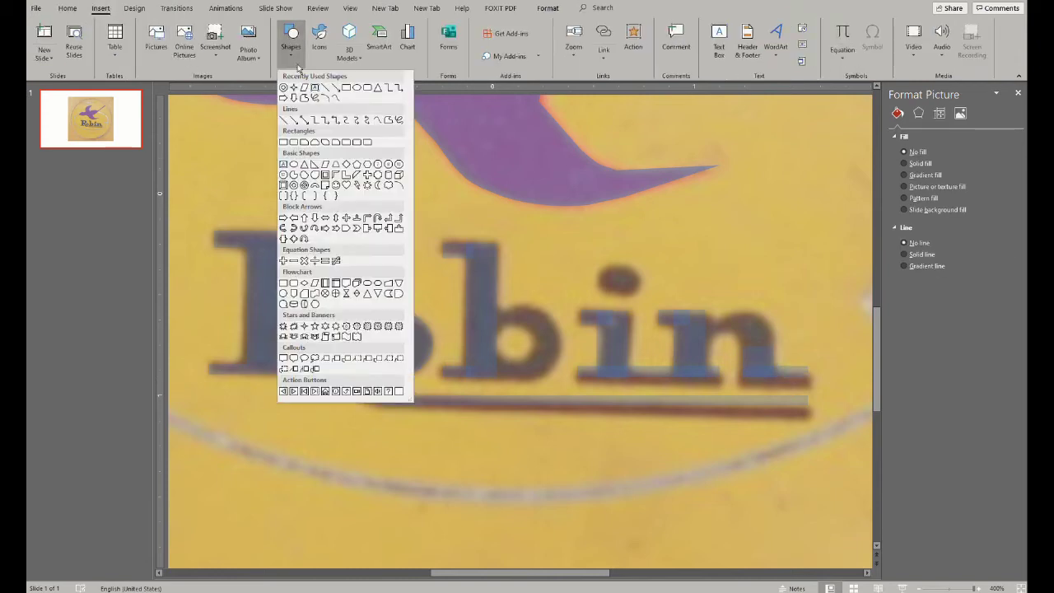
left_click(311, 139)
mouse_move(560, 372)
left_mouse_down()
mouse_move(482, 299)
mouse_move(473, 342)
left_mouse_up()
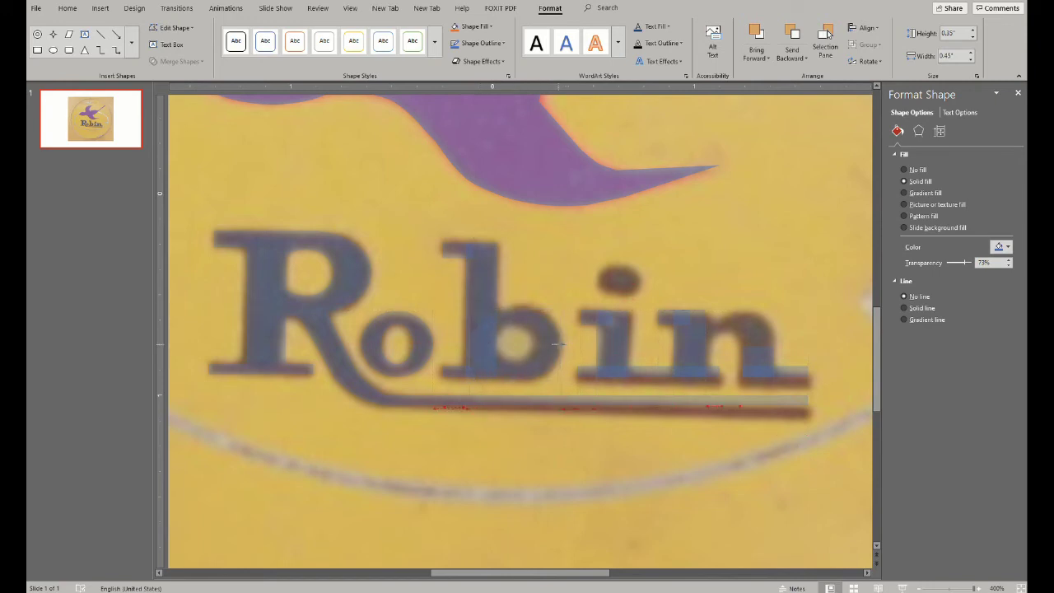
mouse_move(512, 308)
left_mouse_down()
mouse_move(489, 340)
mouse_move(444, 329)
left_mouse_up()
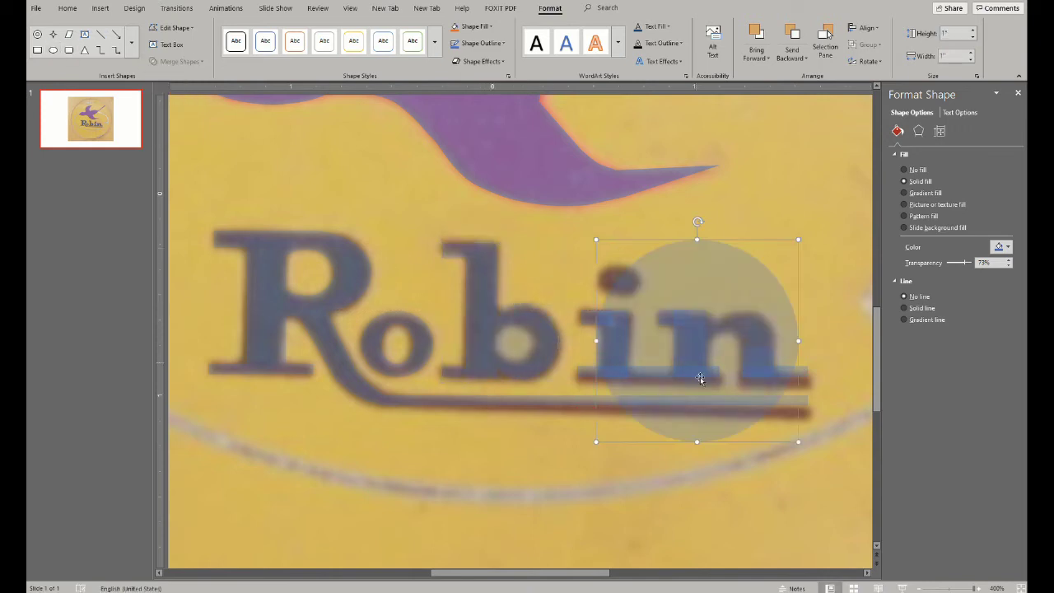
Fit a small circle over the b's inner hole and select it with the b shape.
left_click_drag(651, 294, 528, 344)
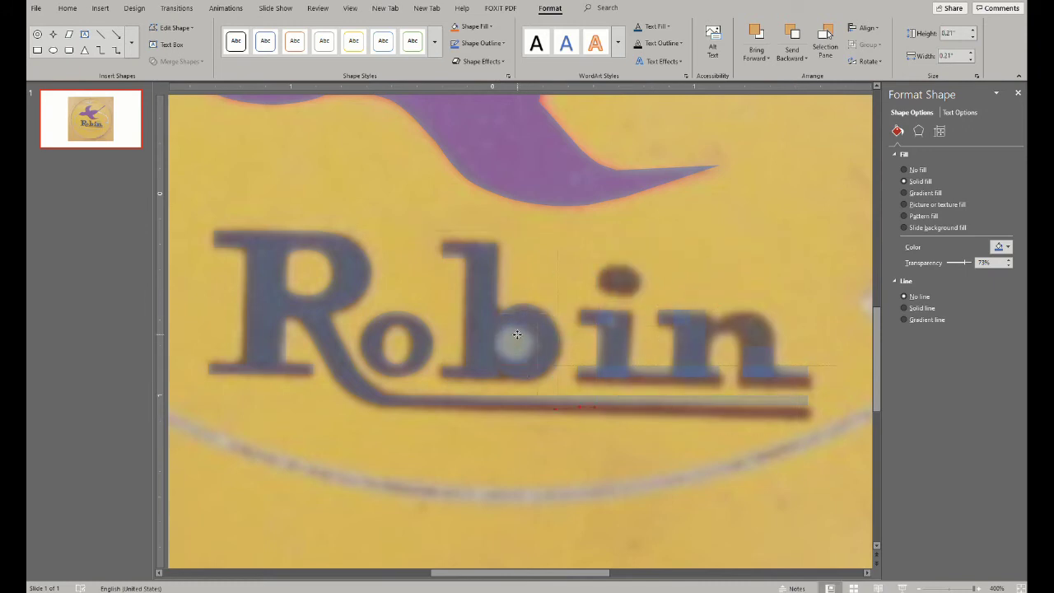
left_click(522, 349)
left_click(522, 349)
mouse_move(511, 325)
left_mouse_down()
mouse_move(517, 361)
mouse_move(519, 345)
left_mouse_up()
key("Tab")
left_click(523, 338, "shift")
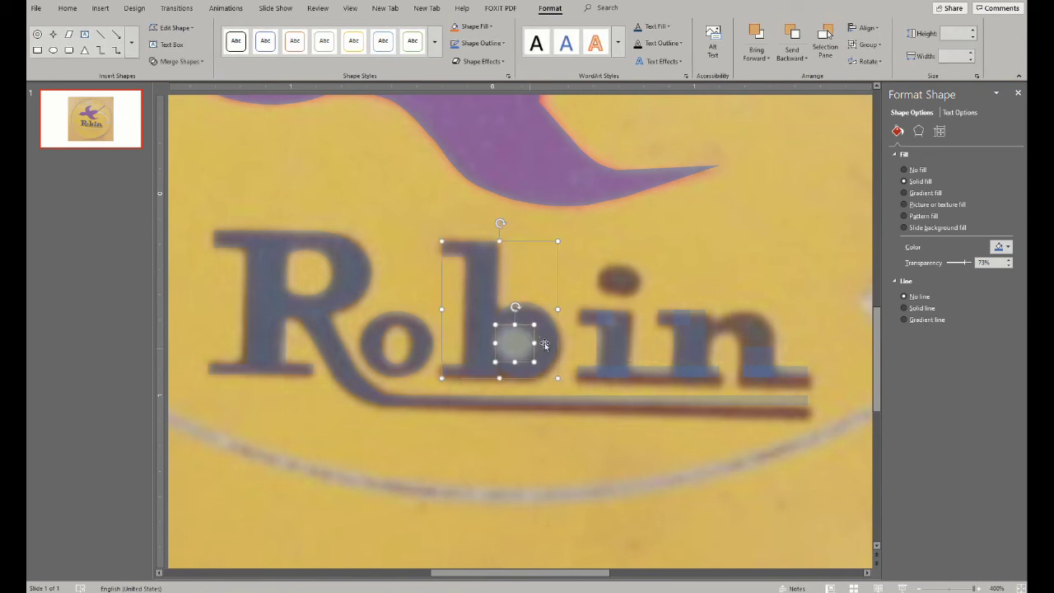
left_click(176, 61)
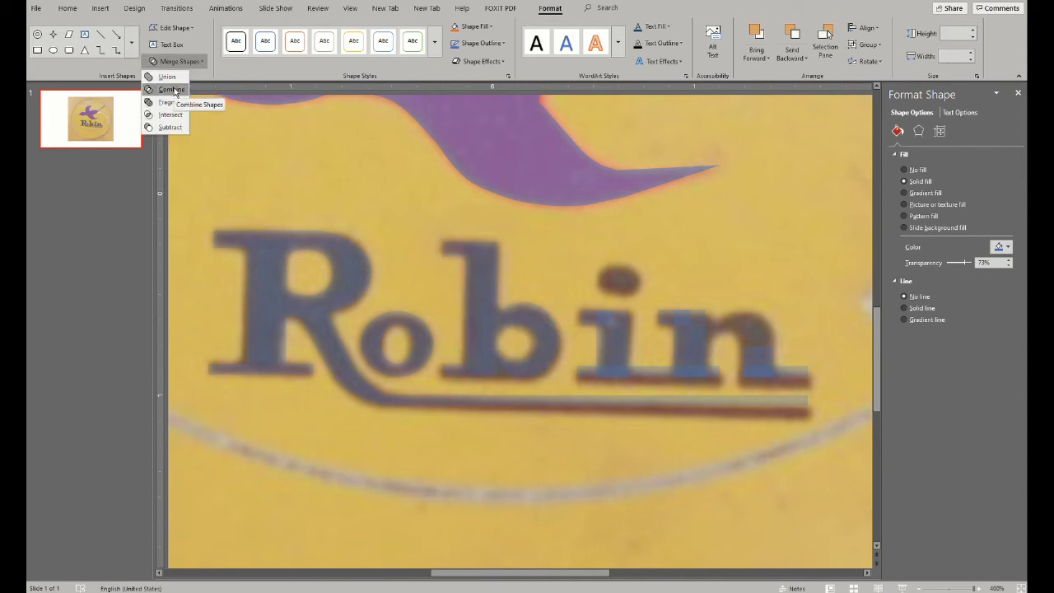
Merge the small translucent piece into the b shape with Merge Shapes.
left_click(171, 89)
left_click(795, 378)
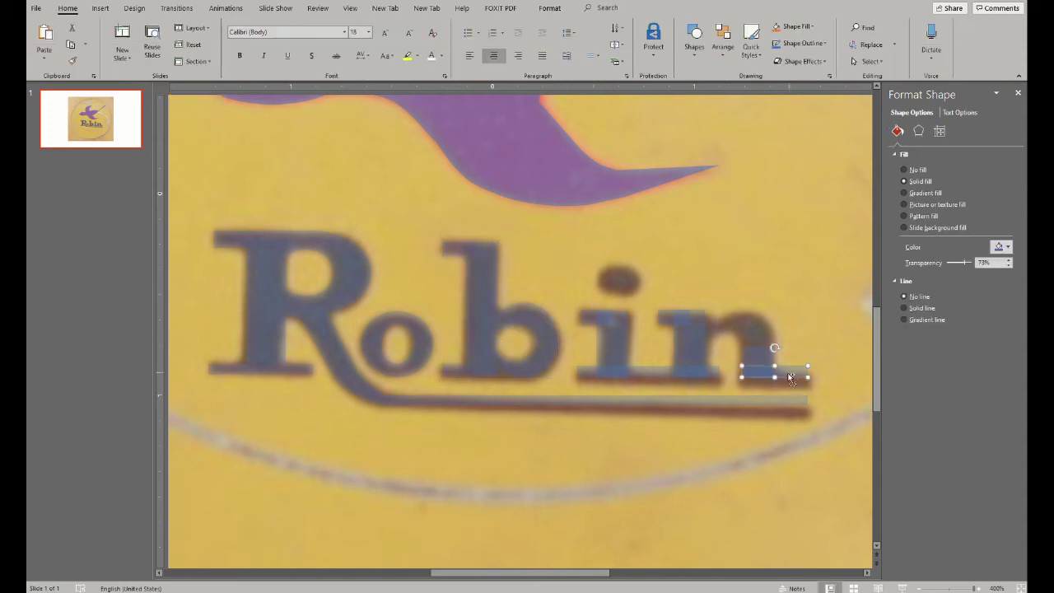
left_click(518, 374)
left_click(536, 370, "shift")
left_click(550, 8)
left_click(176, 61)
left_click(164, 76)
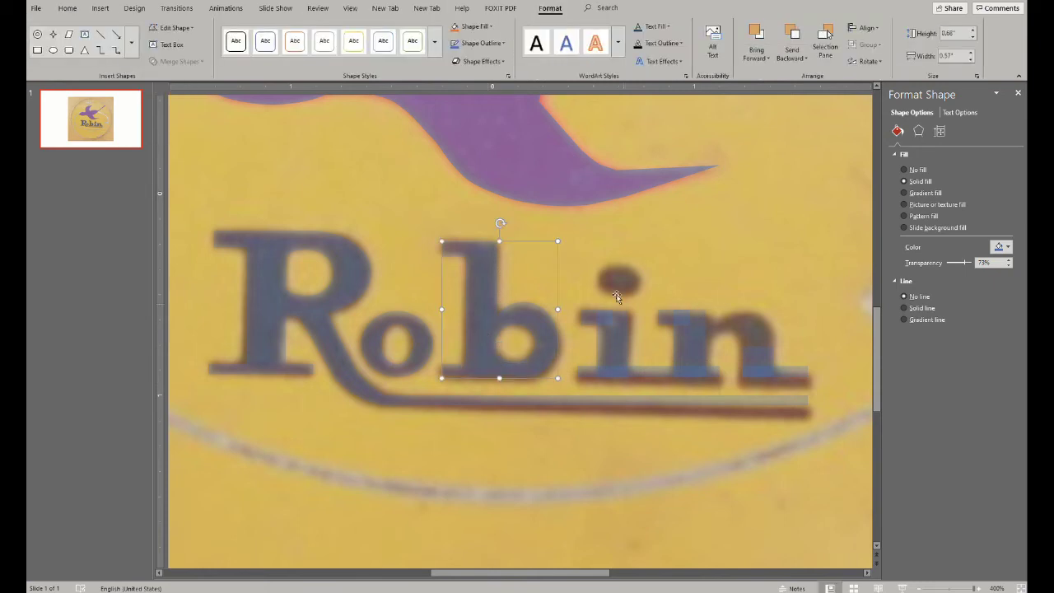
Draw a small oval over the dot of the i.
left_click(55, 50)
left_click_drag(599, 266, 636, 293)
left_click(639, 295)
left_click(619, 278)
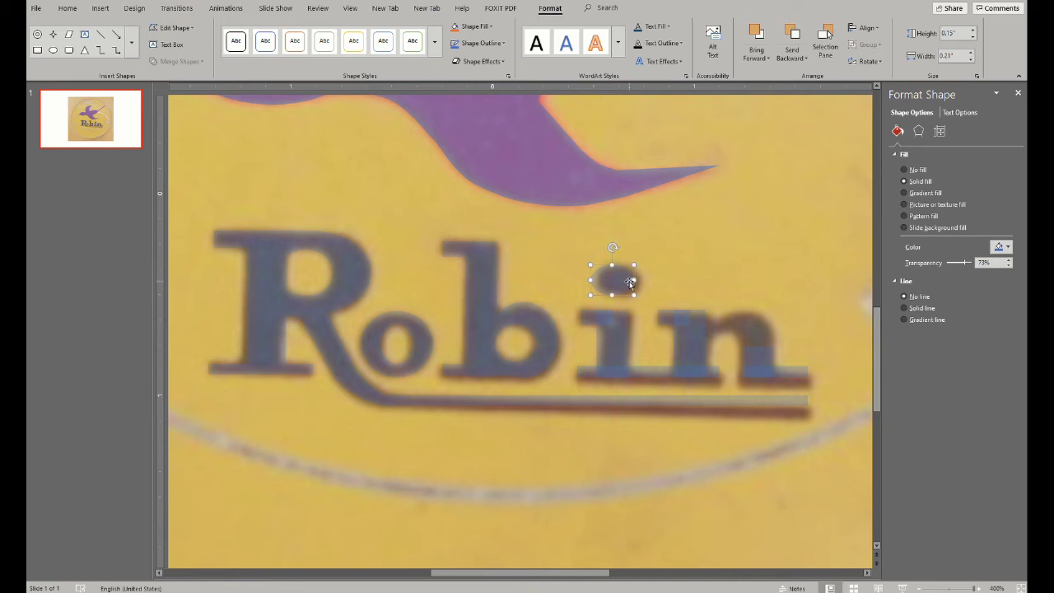
left_click(679, 280)
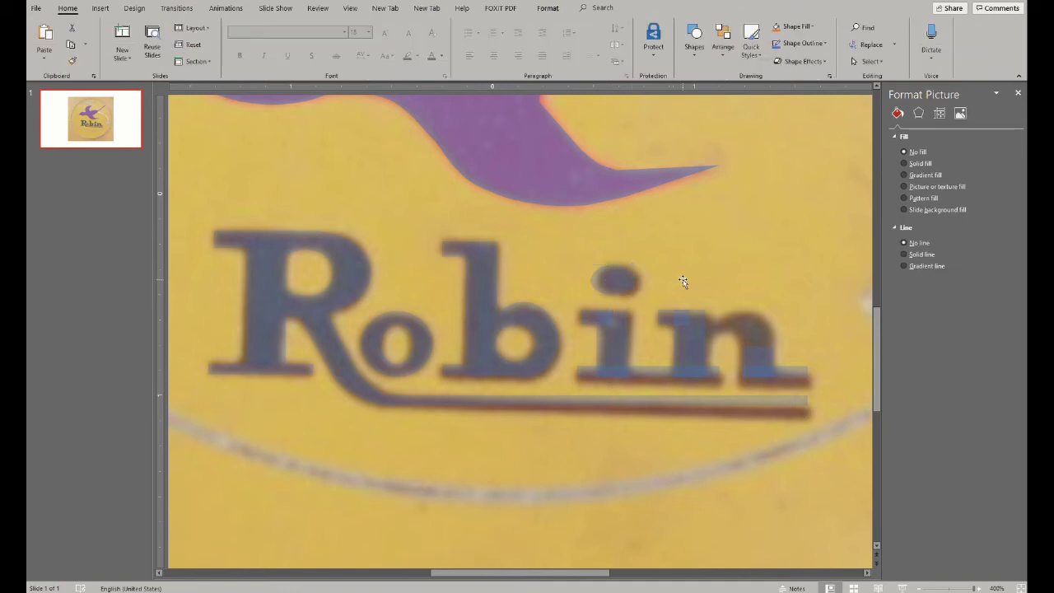
Finish the freeform outline around the n and union the i and n pieces into one shape.
left_click(100, 8)
left_click(291, 41)
left_click(313, 164)
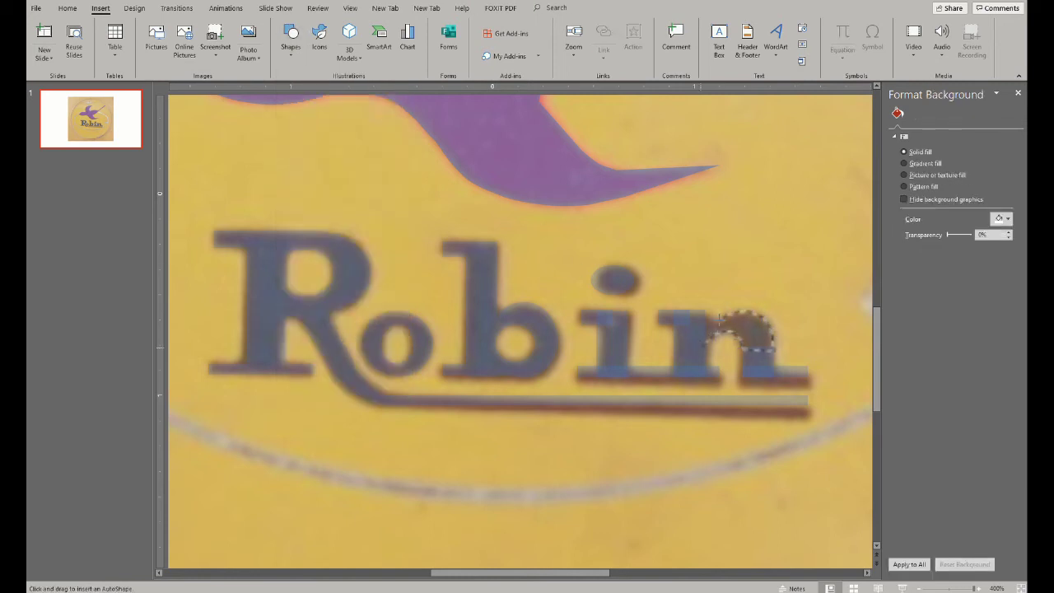
left_click(699, 324)
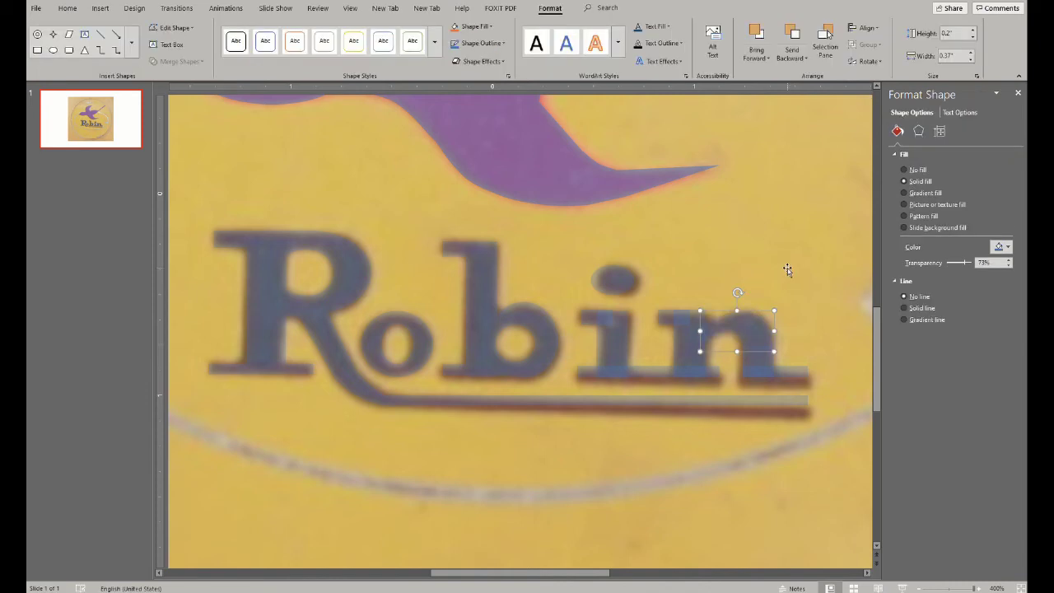
left_click(758, 354, "shift")
left_click(664, 317, "shift")
left_click(176, 60)
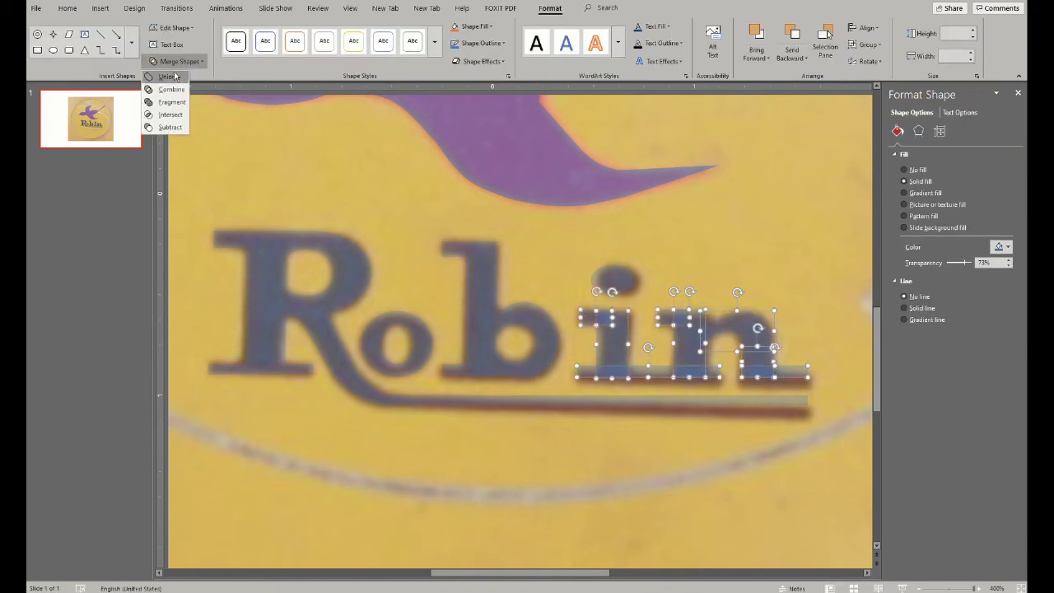
left_click(169, 80)
Apply the same solid blue fill to the i dot and the R, o, b and underline shapes.
left_click(613, 281)
key("F4")
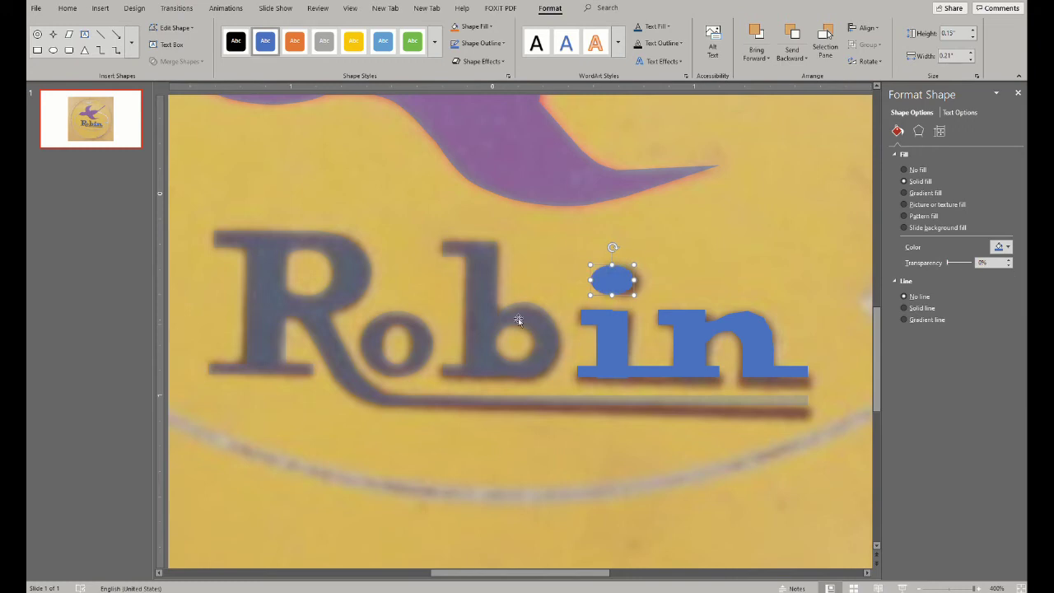
left_click(518, 318, "shift")
key("F4")
left_click(830, 319)
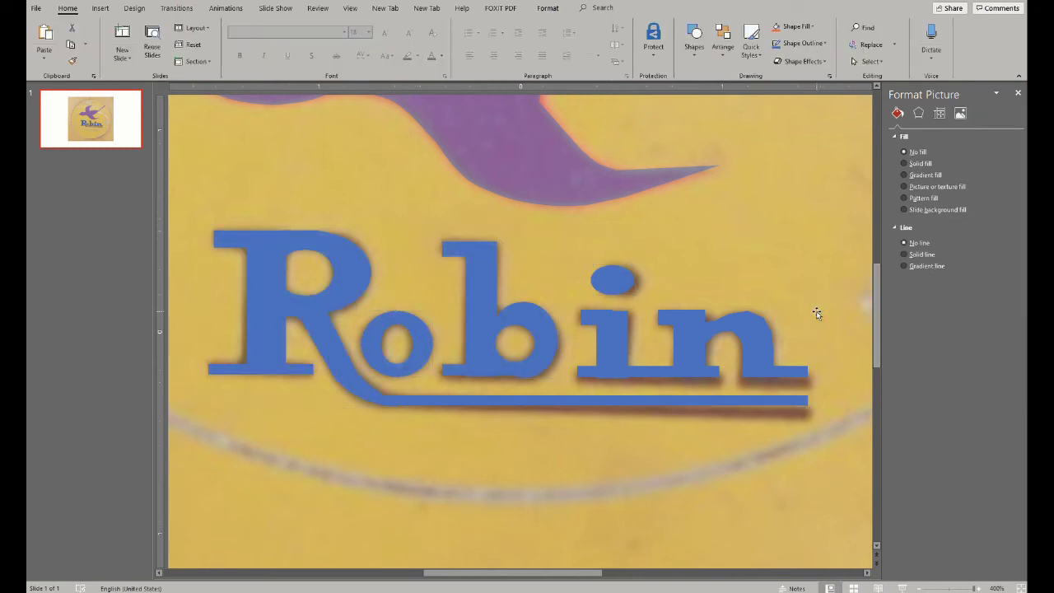
Enter Edit Points on the in shape and check the point options along its vertices.
right_click(613, 365)
key("Escape")
right_click(687, 352)
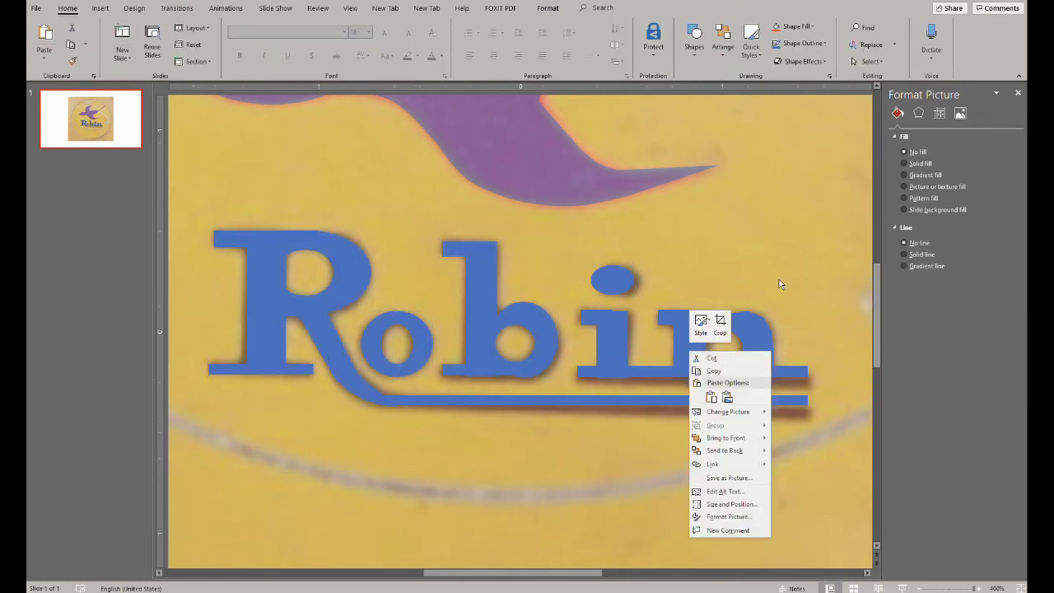
key("Escape")
scroll(781, 276, "down", 2, "ctrl")
key("Escape")
left_click(665, 403)
scroll(666, 403, "up", 2, "ctrl")
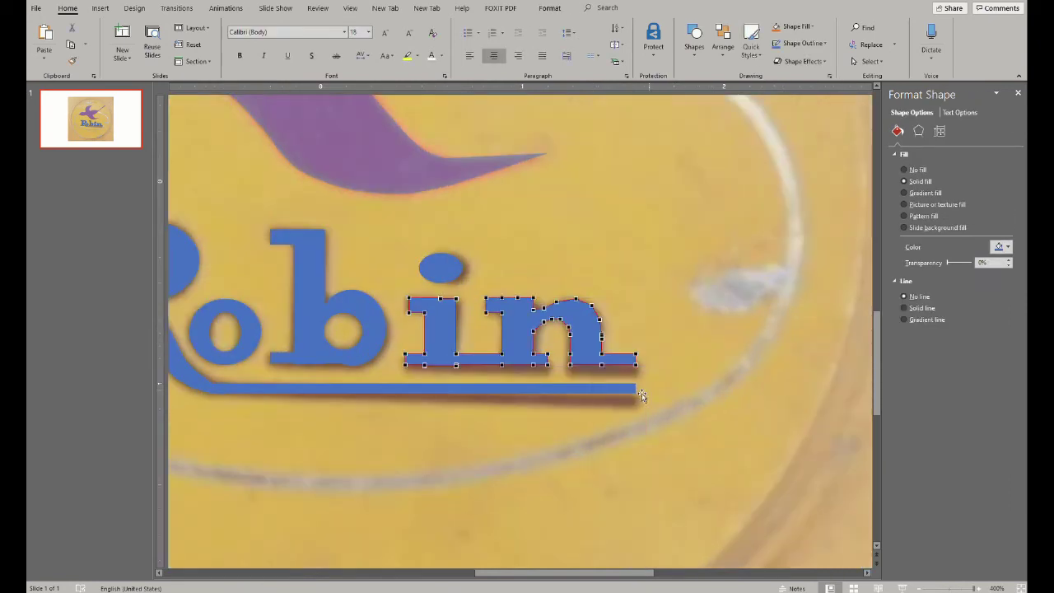
right_click(454, 363)
key("Escape")
right_click(420, 362)
key("Escape")
right_click(427, 364)
key("Escape")
right_click(457, 363)
key("Escape")
right_click(500, 363)
key("Escape")
right_click(536, 368)
key("Escape")
right_click(599, 363)
key("Escape")
right_click(590, 363)
key("Escape")
Edit the b's points, shifting its bottom-left corner to fit the letter.
left_click(330, 363)
right_click(322, 360)
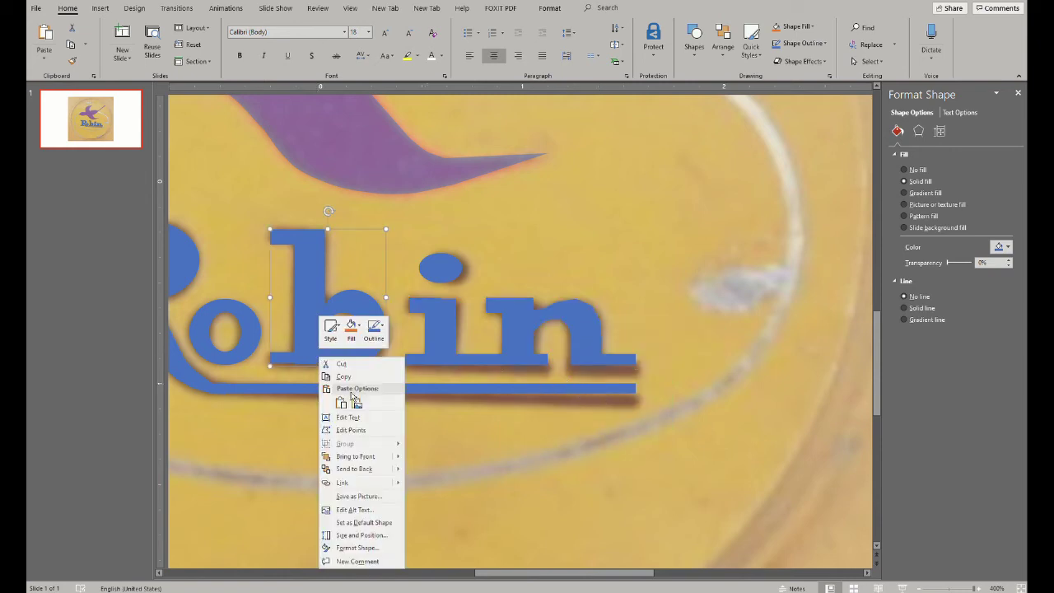
left_click(353, 428)
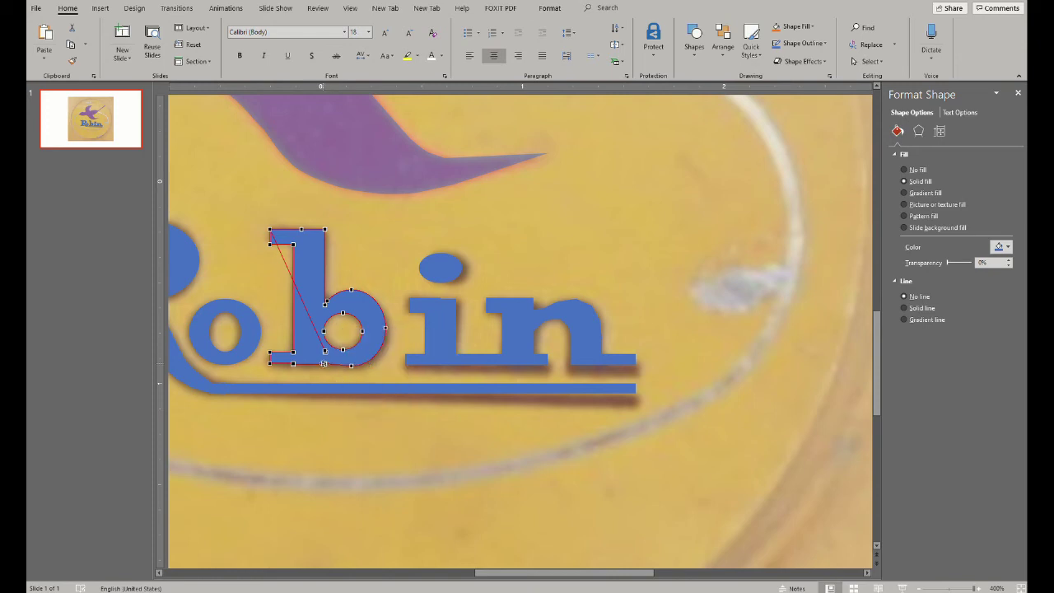
right_click(314, 363)
key("Escape")
left_click(270, 363)
left_click_drag(269, 366, 270, 365)
left_click(324, 377)
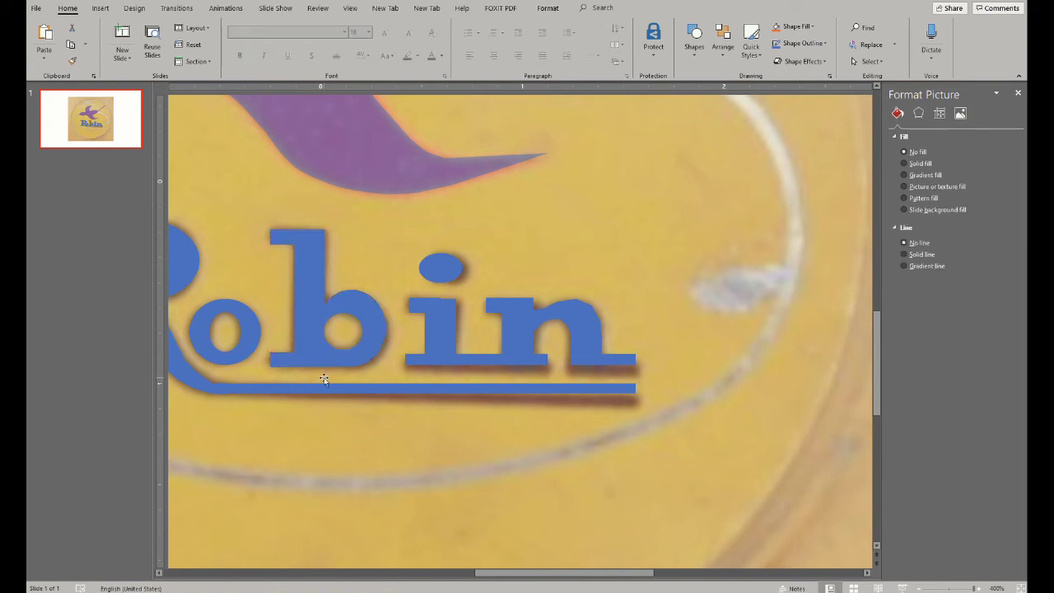
Adjust the in shape's vertices around the top and shoulder of the n.
right_click(442, 311)
left_click(482, 379)
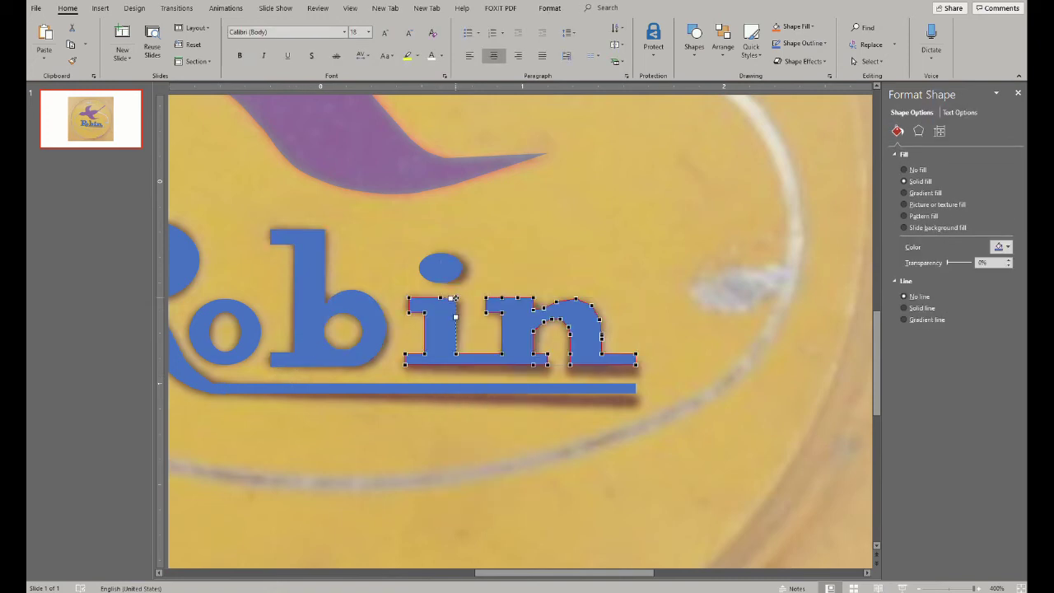
right_click(455, 298)
right_click(510, 298)
right_click(528, 316)
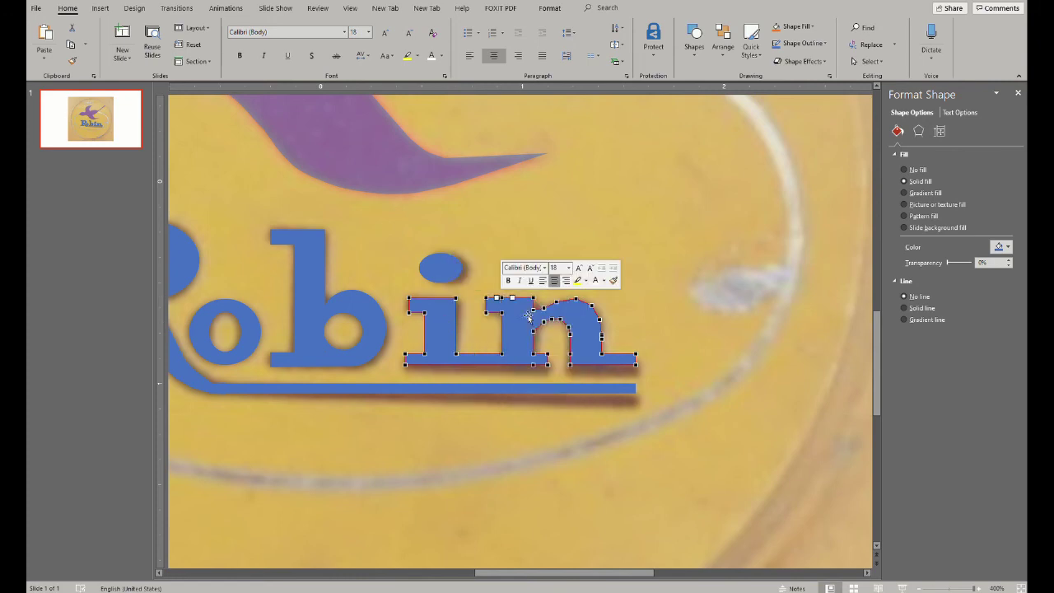
right_click(548, 306)
left_click(558, 304)
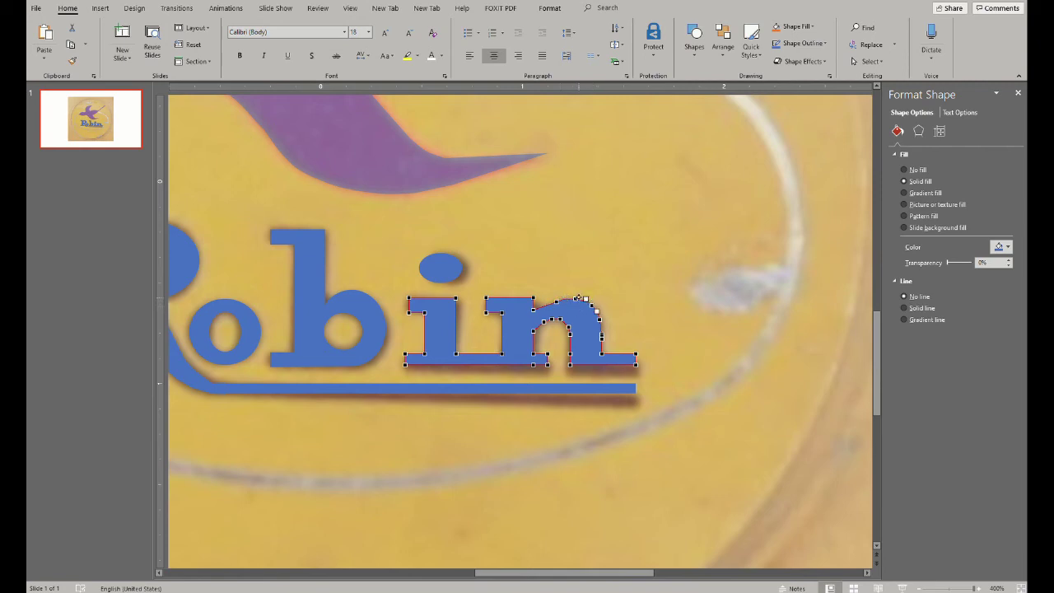
right_click(601, 335)
left_click(635, 350)
left_click(549, 322)
left_click(565, 322)
left_click(628, 302)
Reopen Edit Points on the in shape for a final tweak of the n's arch.
right_click(543, 326)
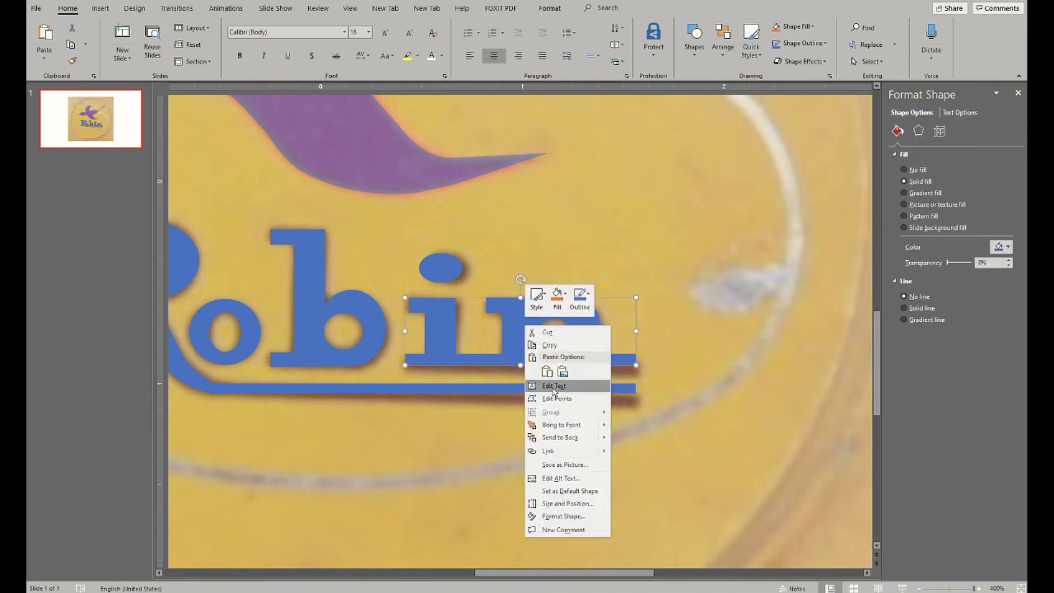
left_click(565, 385)
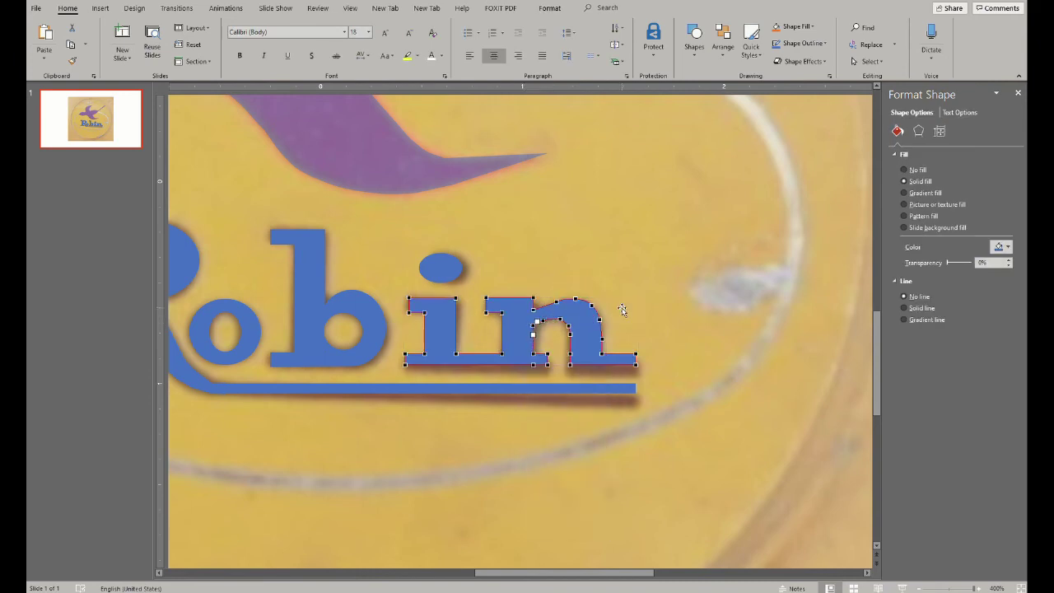
left_click(622, 310)
left_click_drag(599, 574, 547, 574)
Delete the extra points at the bottom of the R's curve and along its leg.
right_click(376, 361)
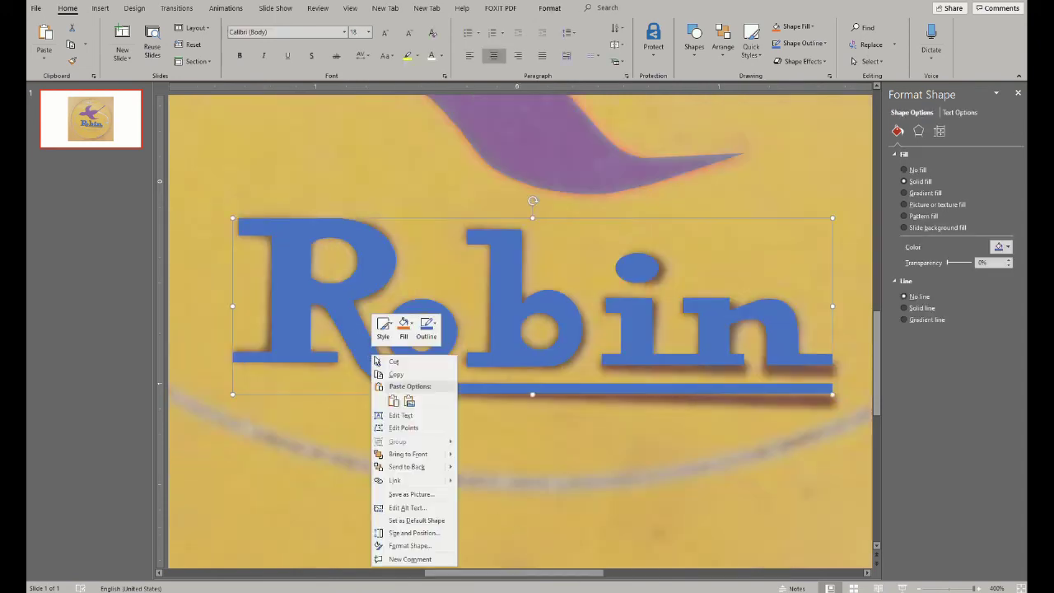
left_click(403, 428)
right_click(405, 393)
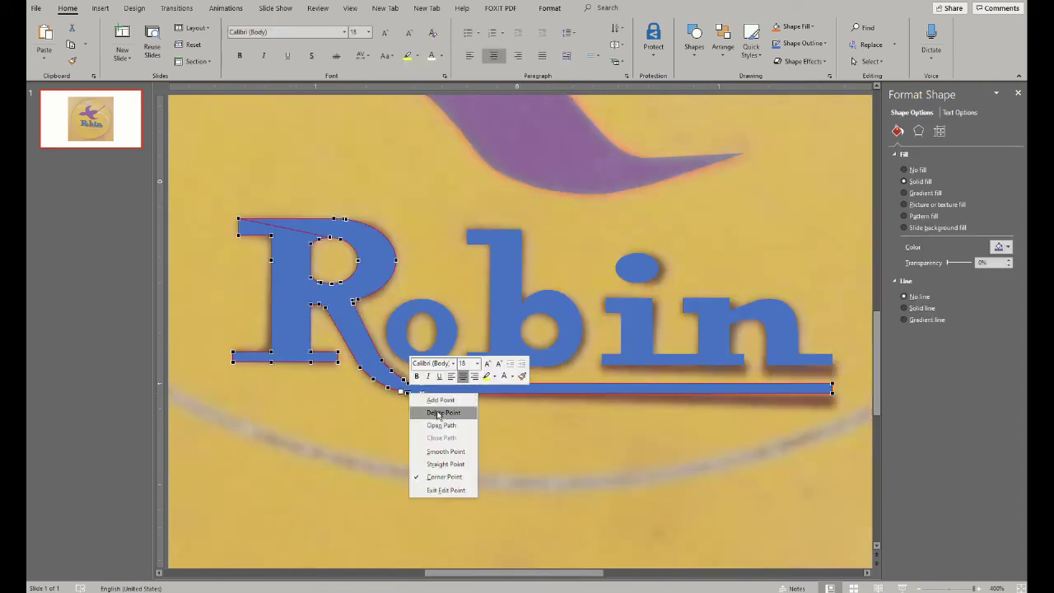
left_click(439, 412)
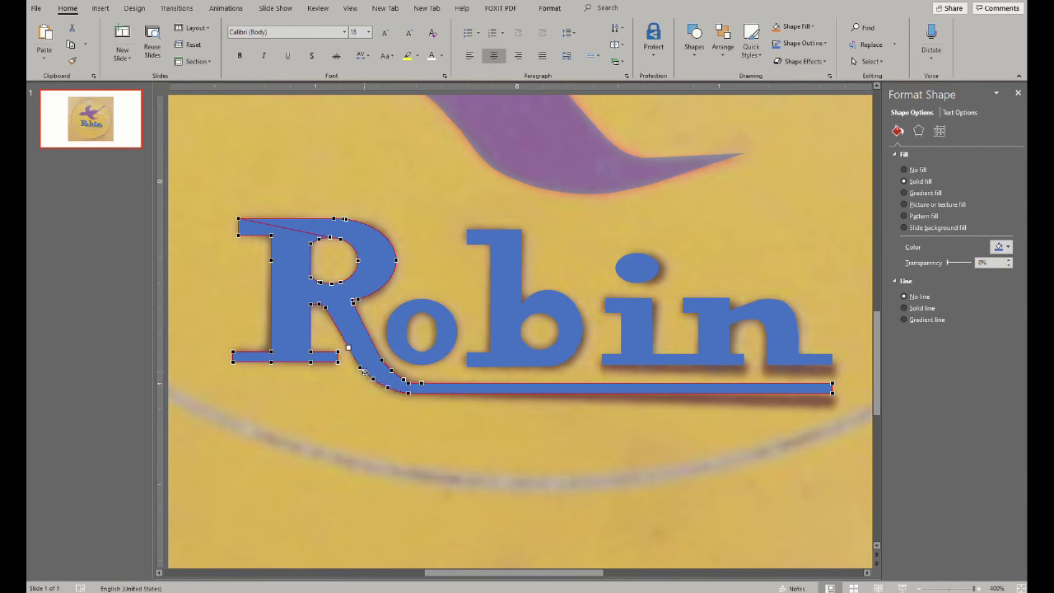
left_click(379, 335)
left_click(388, 370)
right_click(406, 380)
left_click(422, 397)
left_click(391, 371)
left_click(438, 422)
key("Escape")
Reopen Edit Points on the Robin shape to check the R's upper outline.
right_click(352, 219)
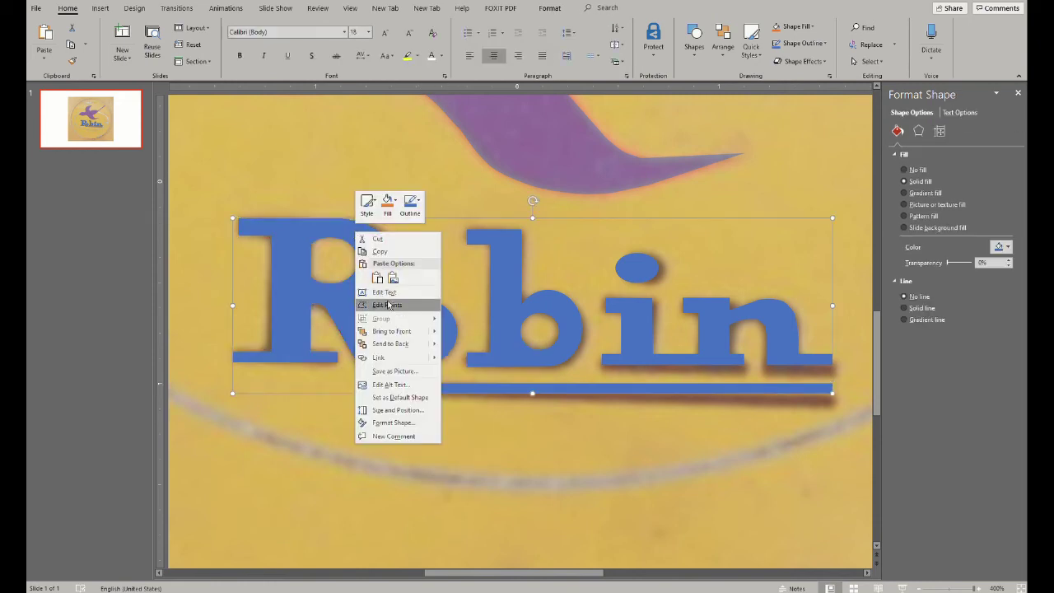
left_click(379, 304)
right_click(346, 219)
key("Escape")
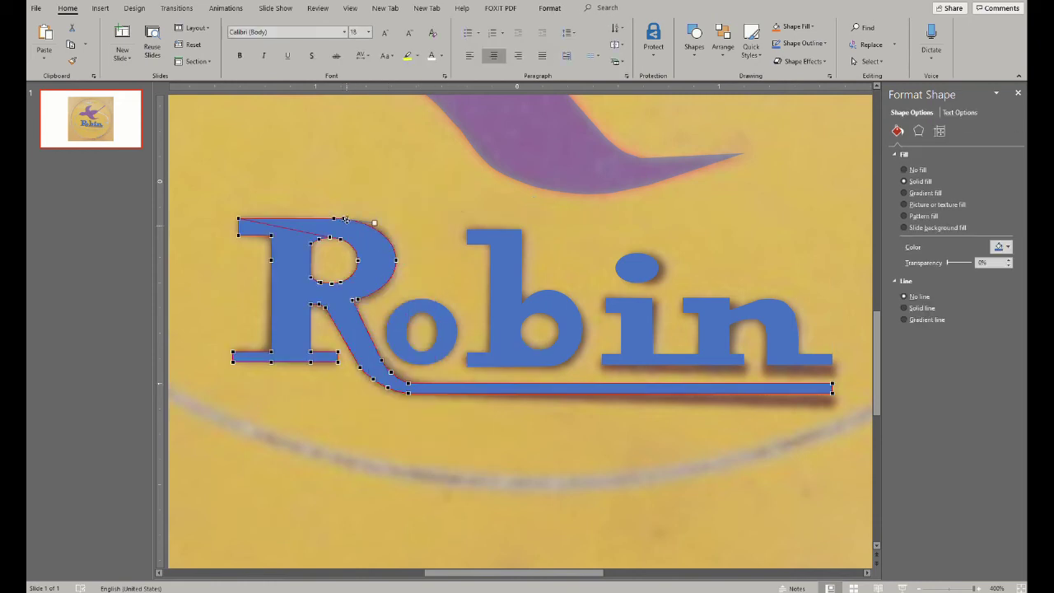
key("Escape")
right_click(352, 231)
left_click(382, 302)
left_click(361, 247)
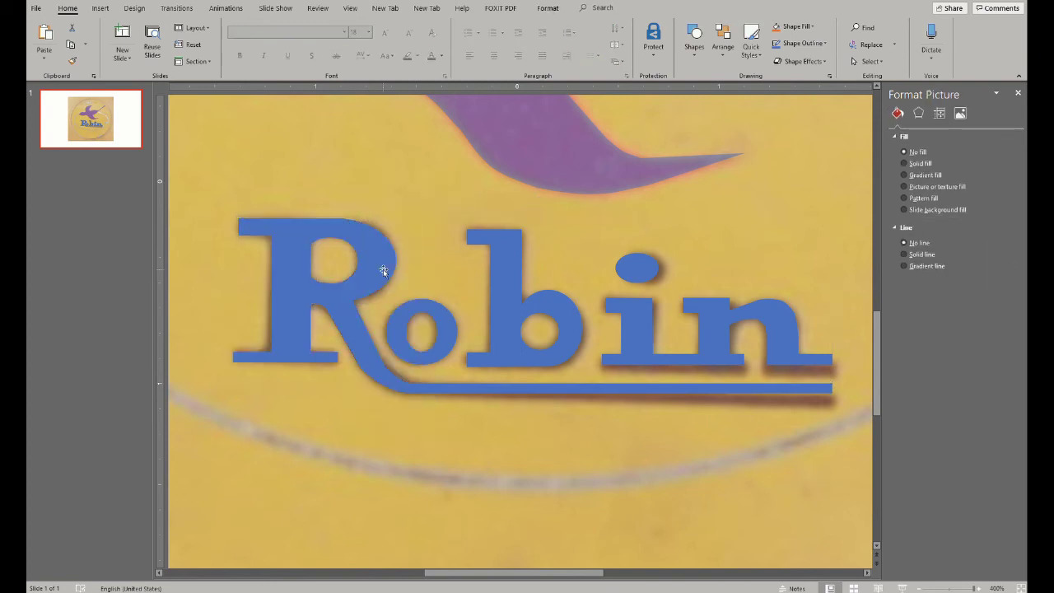
scroll(387, 263, "down", 5)
Fill the bird shape red.
left_click(503, 301)
left_click(1007, 247)
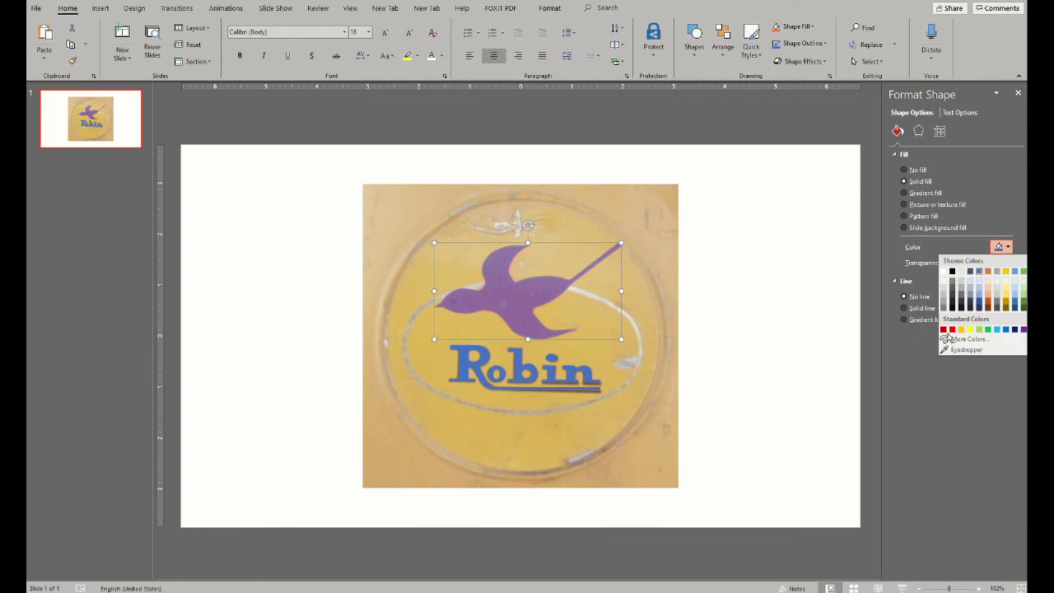
left_click(949, 335)
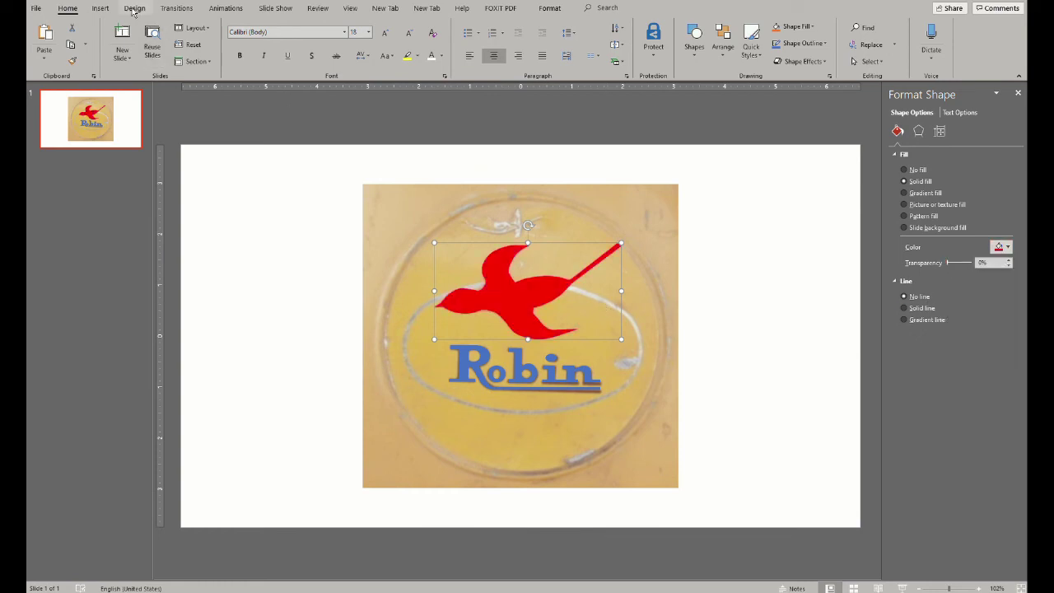
Draw a centred 5.5" circle over the round plate and fill it pale yellow.
left_click(101, 7)
left_click(291, 37)
left_click(403, 225)
left_click_drag(384, 198, 664, 469)
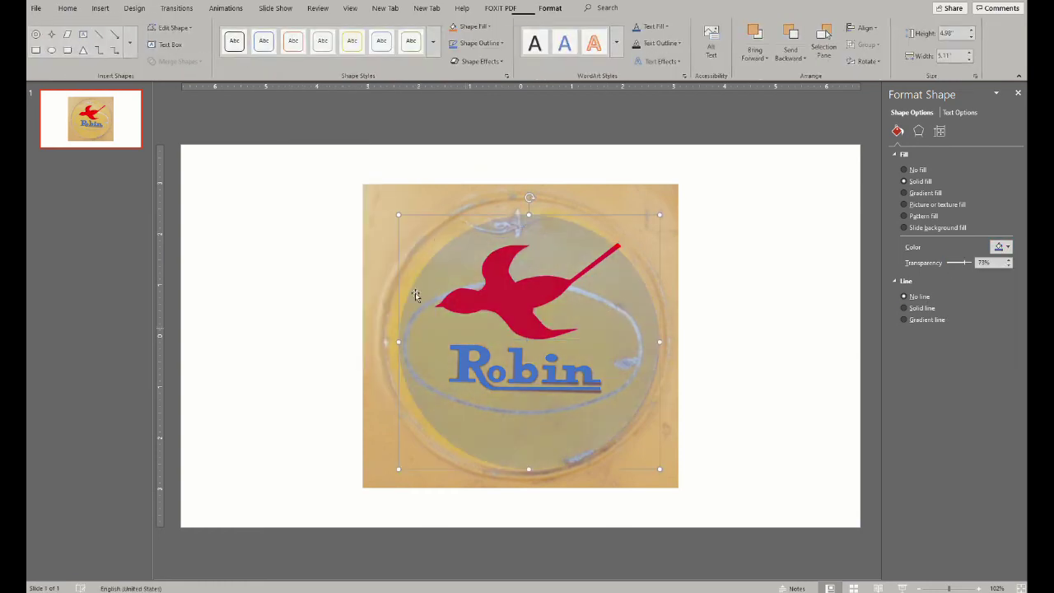
left_click_drag(524, 200, 623, 310)
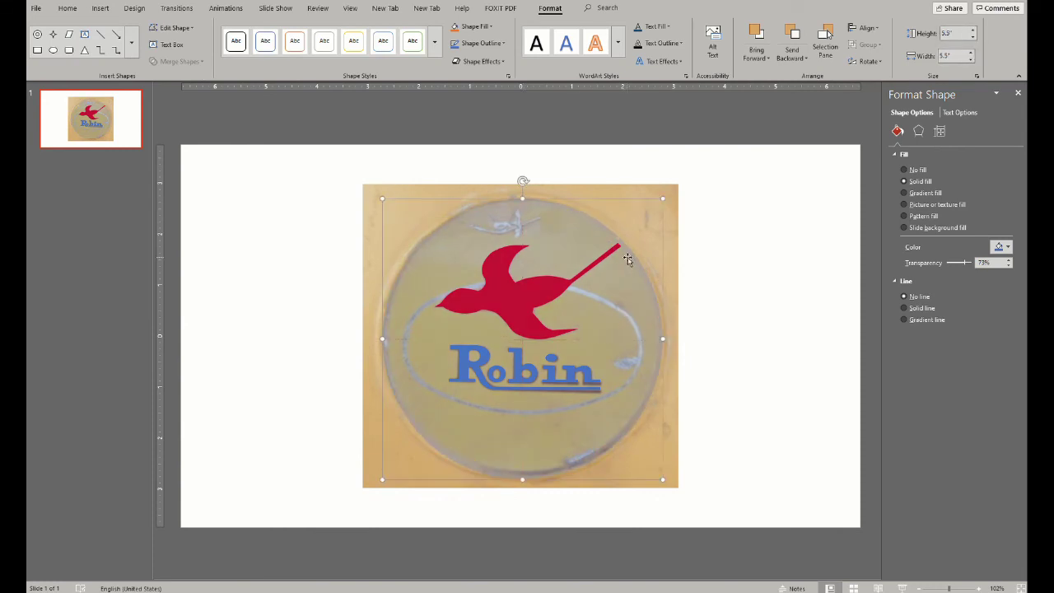
left_click(999, 247)
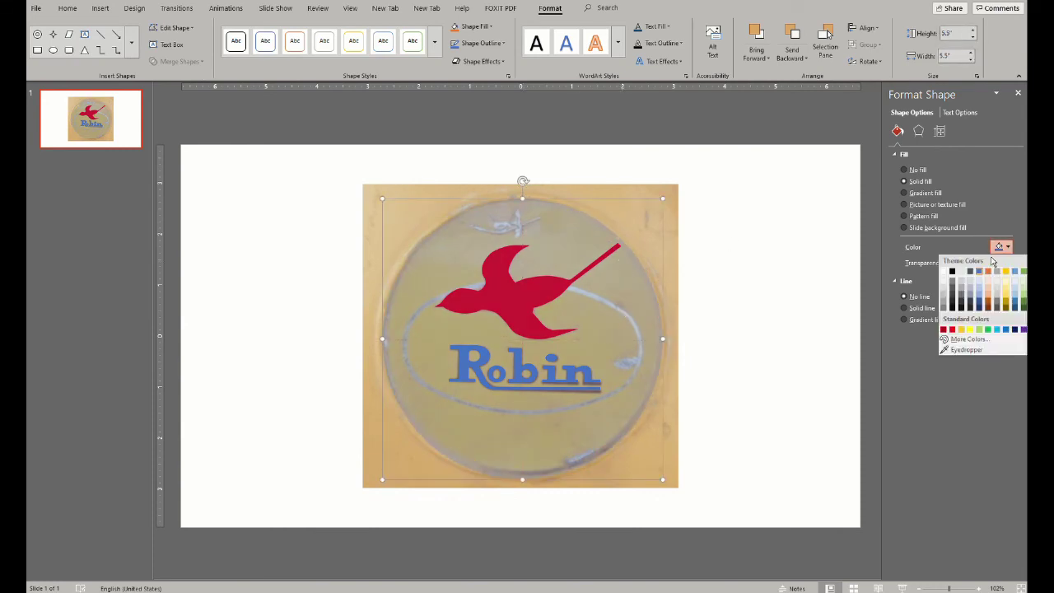
left_click(960, 332)
left_click(741, 288)
left_click_drag(433, 238, 441, 247)
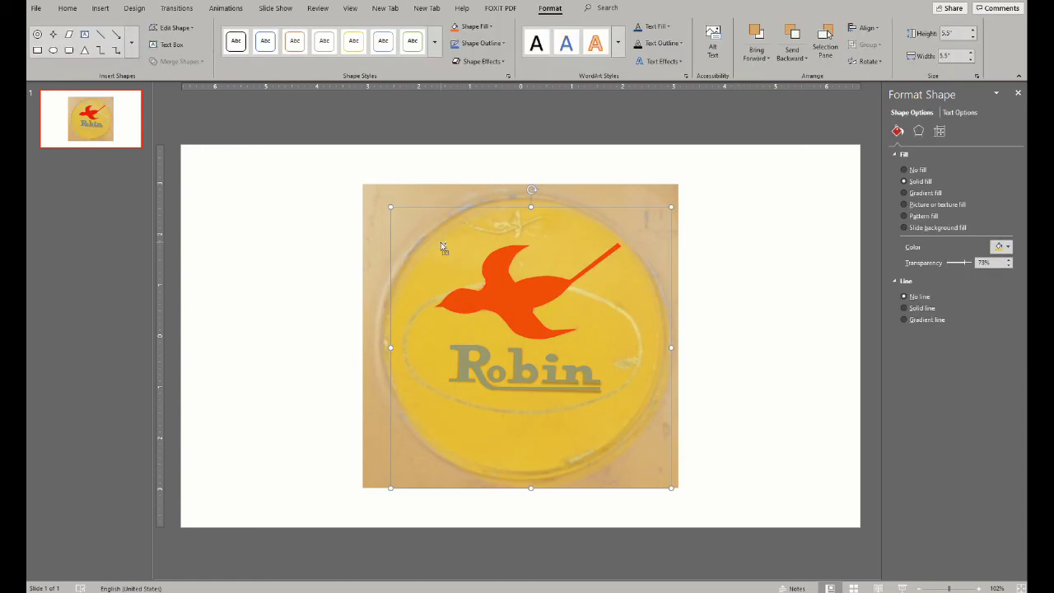
left_click(999, 246)
Draw an oval matching the ring around the bird and lettering, then duplicate it.
left_click(967, 285)
left_click_drag(672, 487, 601, 416)
left_click_drag(968, 263, 955, 263)
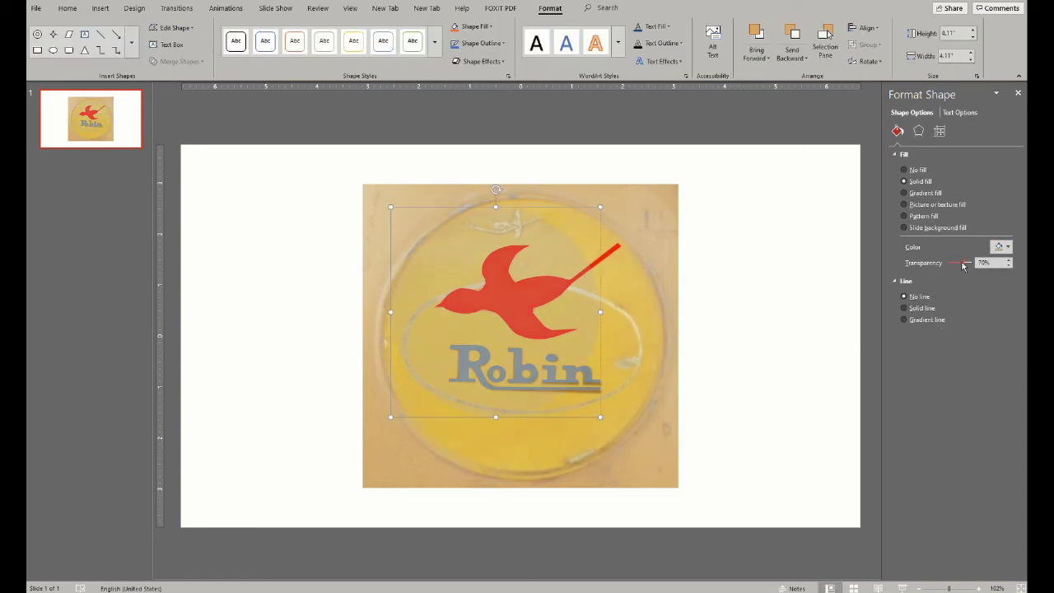
left_click_drag(496, 207, 496, 280)
left_click_drag(600, 346, 647, 345)
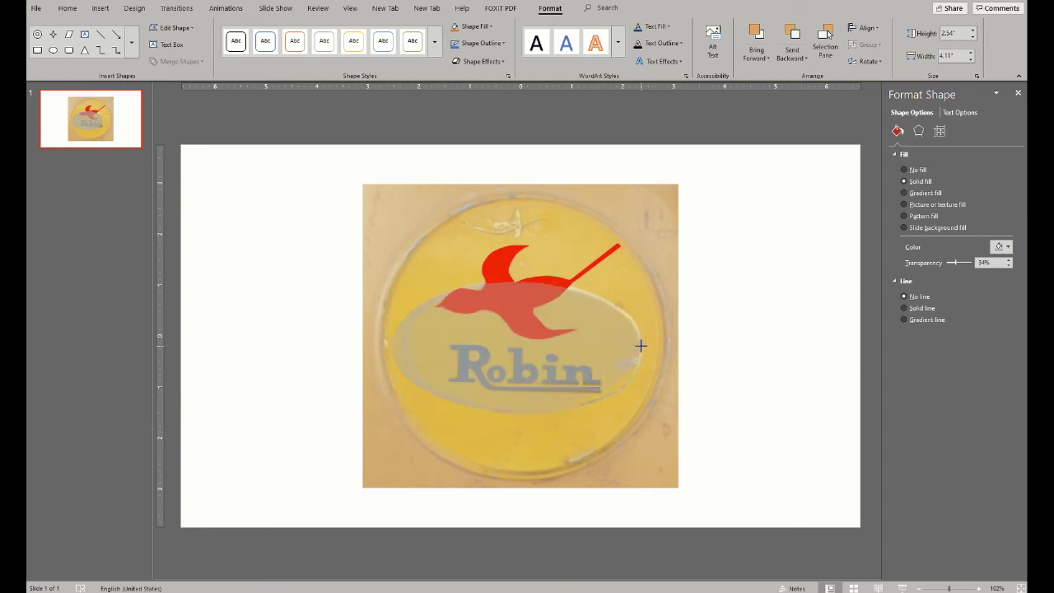
left_click_drag(390, 346, 401, 346)
left_click_drag(520, 277, 617, 406)
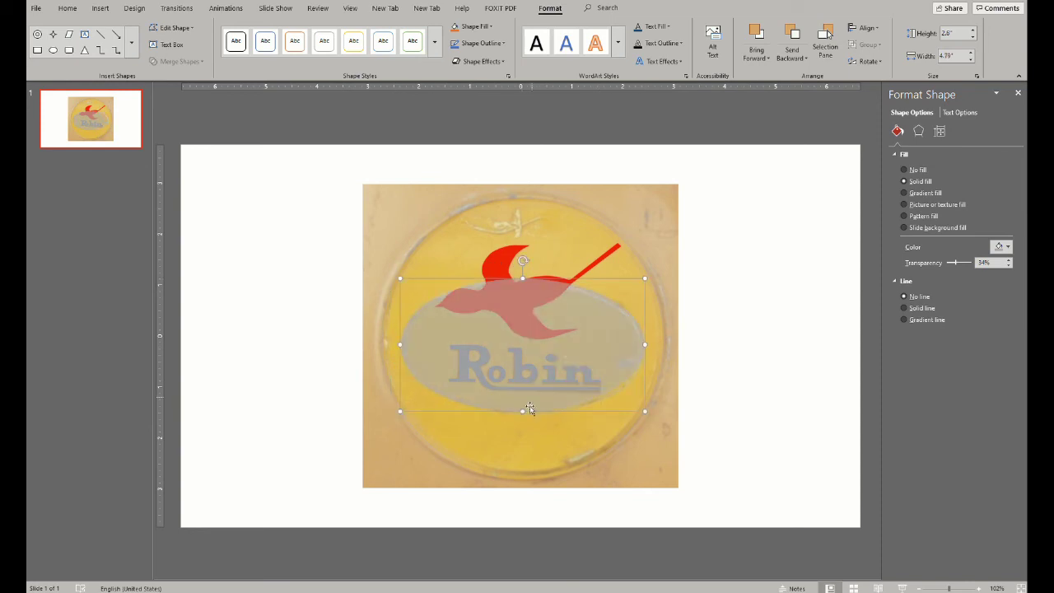
key("ctrl+z")
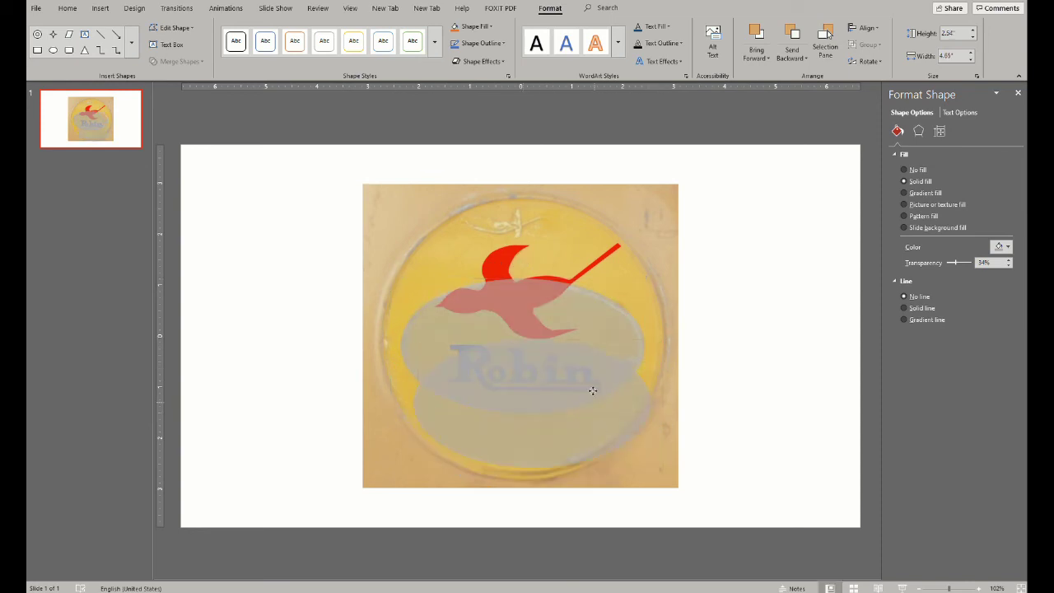
Centre the two ovals, cut the inner one out to form a ring, and fill it white.
left_click(588, 329)
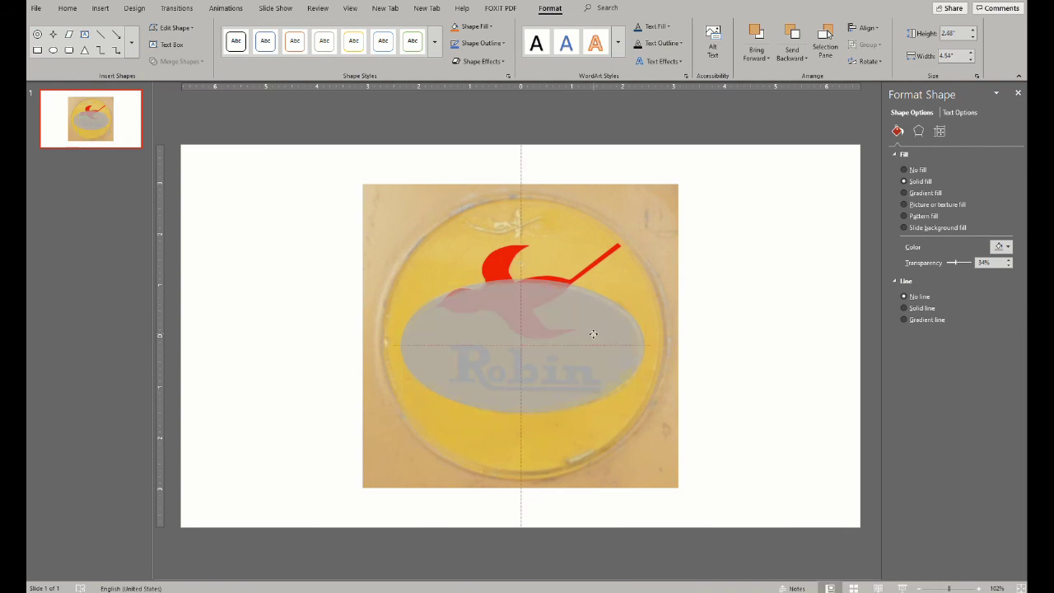
left_click(865, 27)
left_click(873, 99)
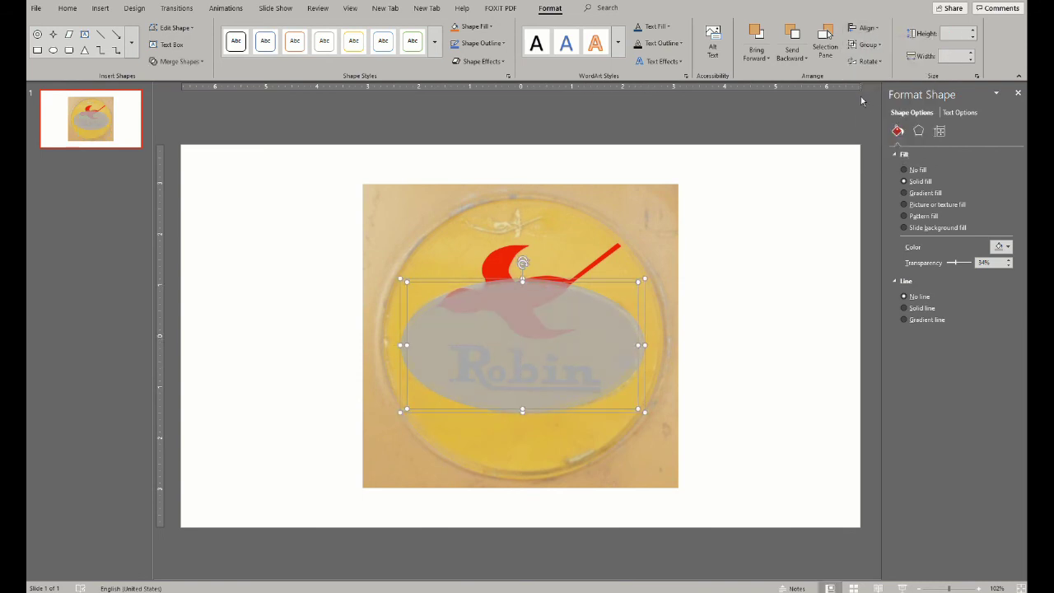
left_click(176, 61)
left_click(169, 92)
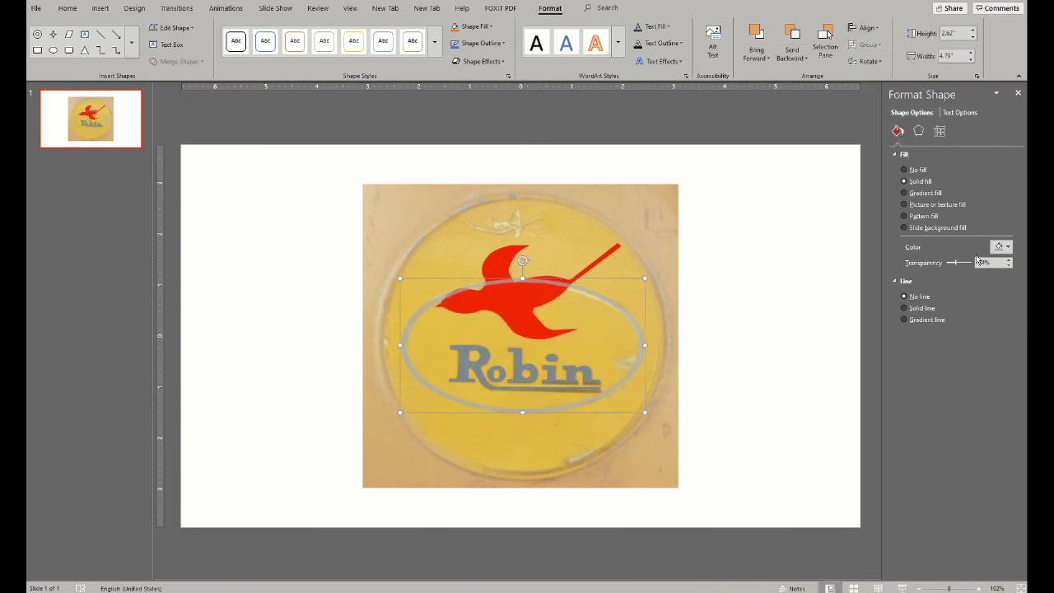
left_click(999, 246)
left_click(943, 274)
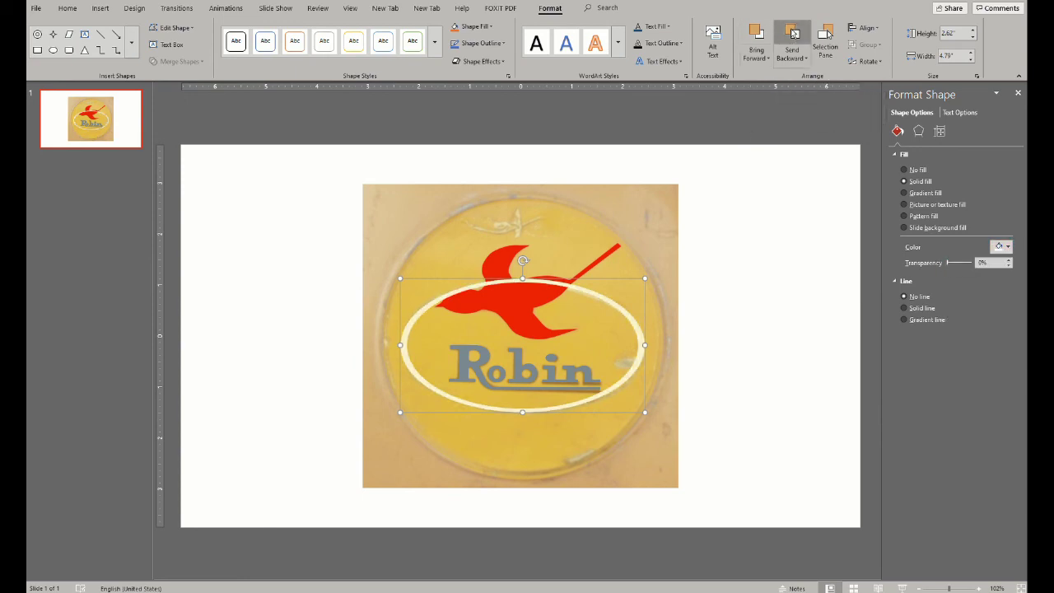
Send the white ring behind the bird and select the pale circle to rearrange it.
left_click(795, 36)
left_click(534, 372)
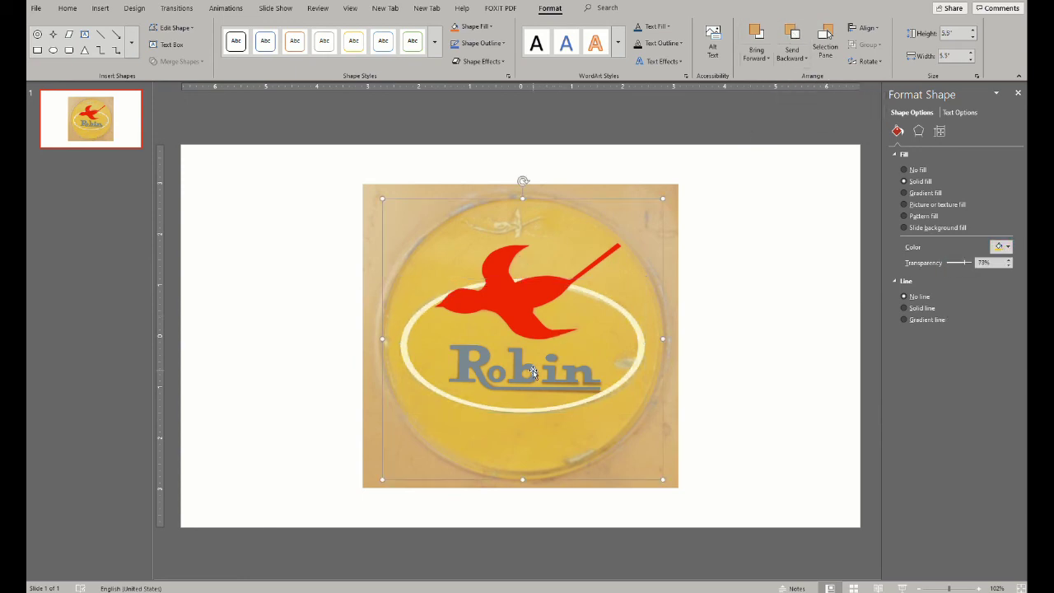
left_click(588, 378)
Send the pale circle to the back and move the reference photo to the right of the logo.
left_click(732, 47)
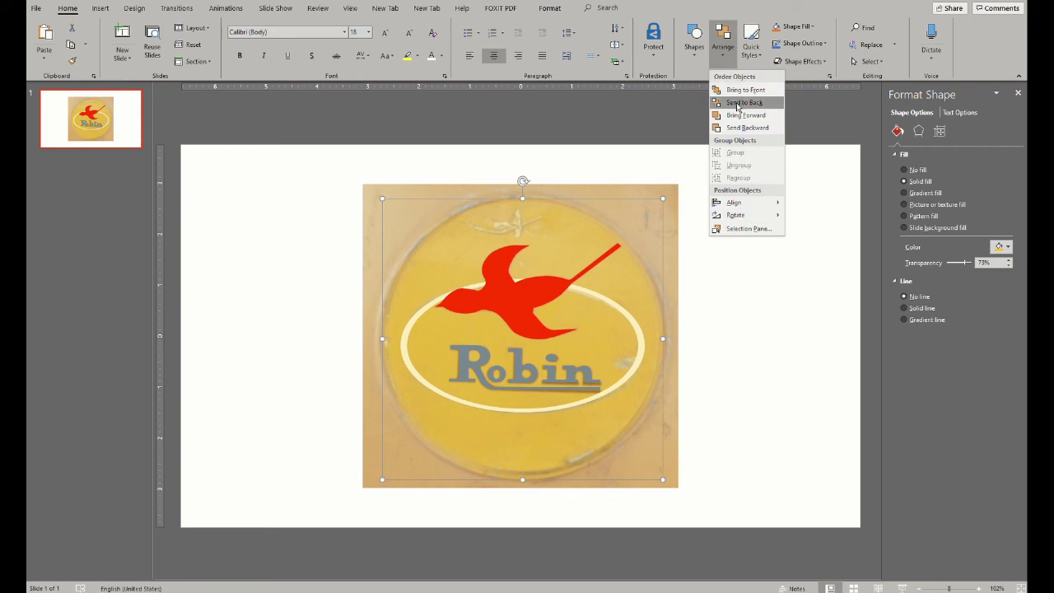
left_click(738, 103)
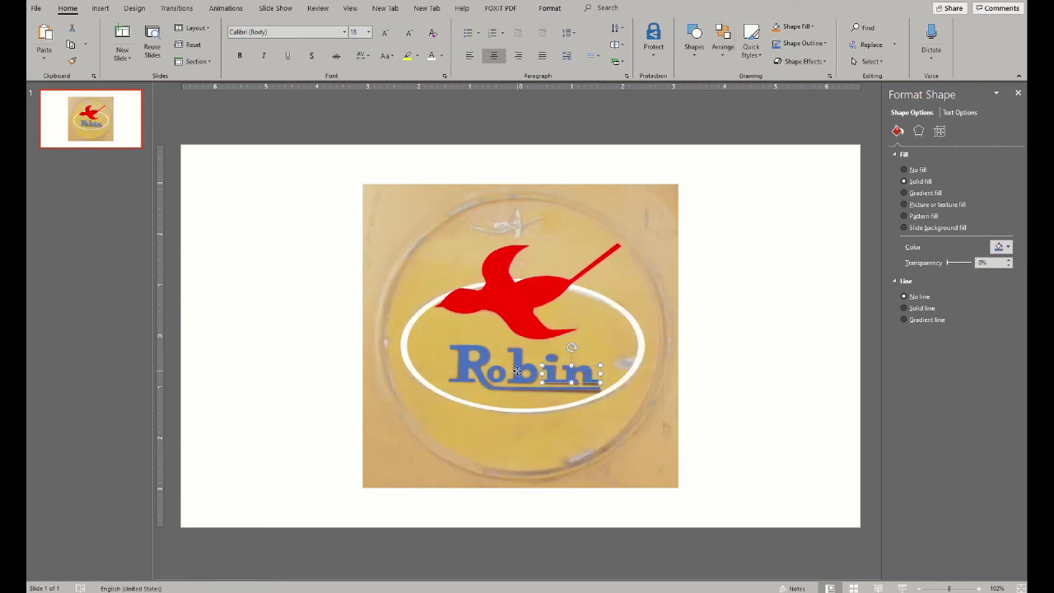
double_click(497, 403)
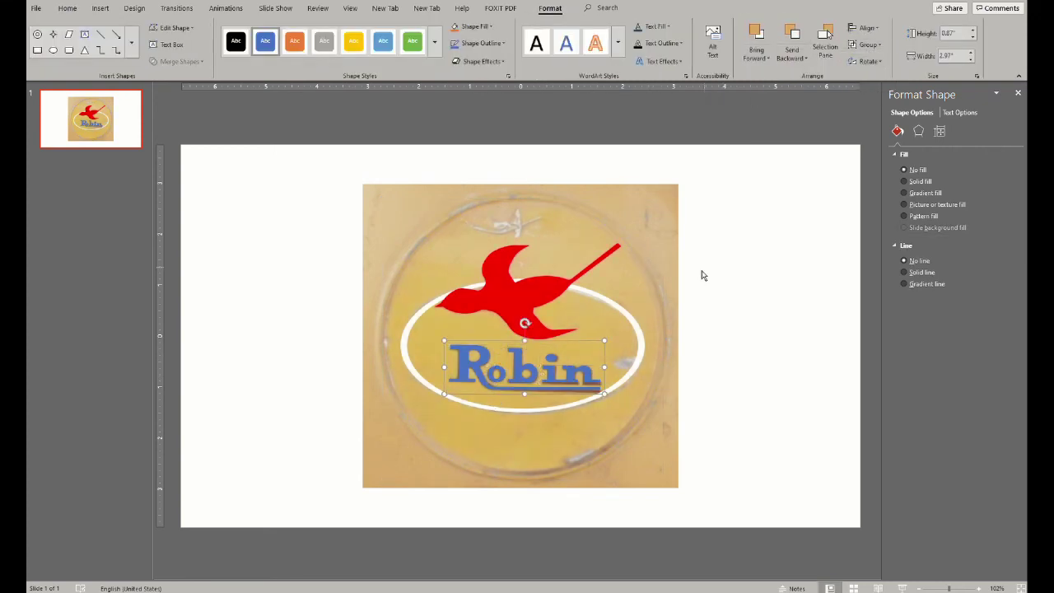
mouse_move(627, 313)
left_mouse_down()
mouse_move(675, 255)
mouse_move(667, 251)
left_mouse_up()
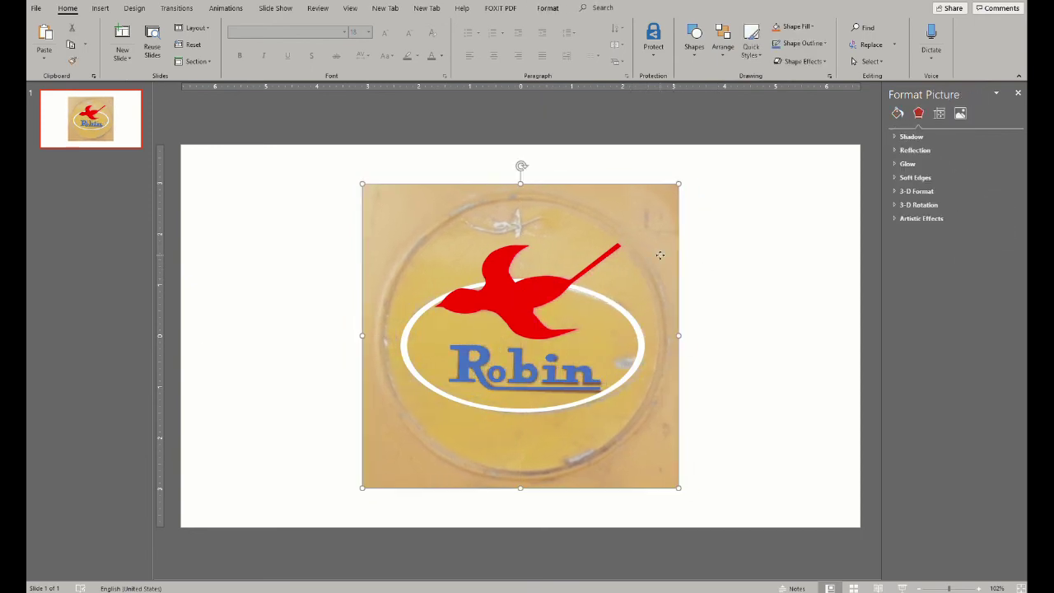
left_click(728, 56)
left_click(753, 101)
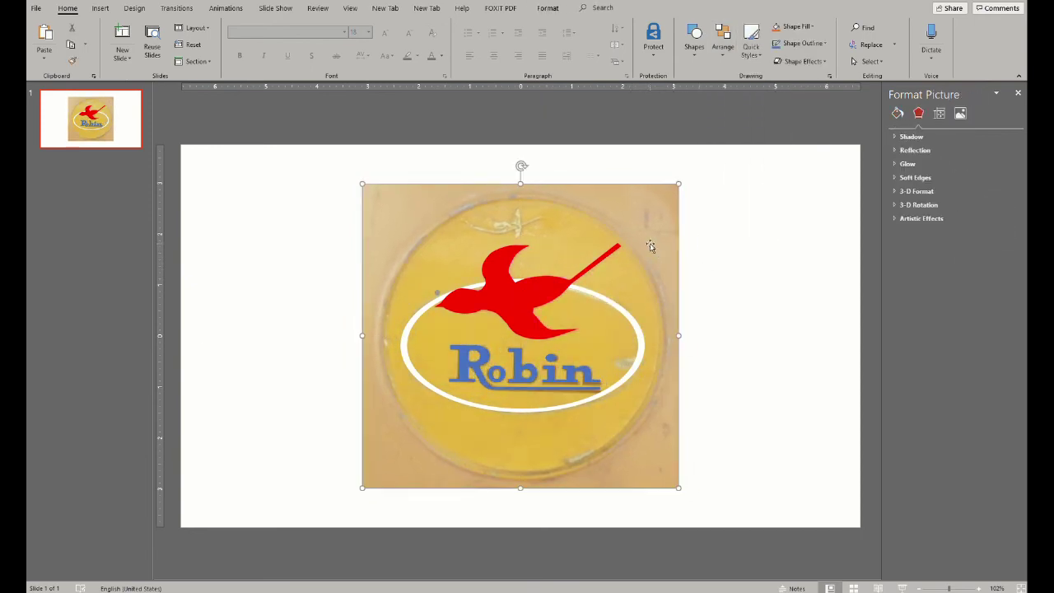
mouse_move(650, 243)
left_mouse_down()
mouse_move(671, 227)
mouse_move(651, 243)
left_mouse_up()
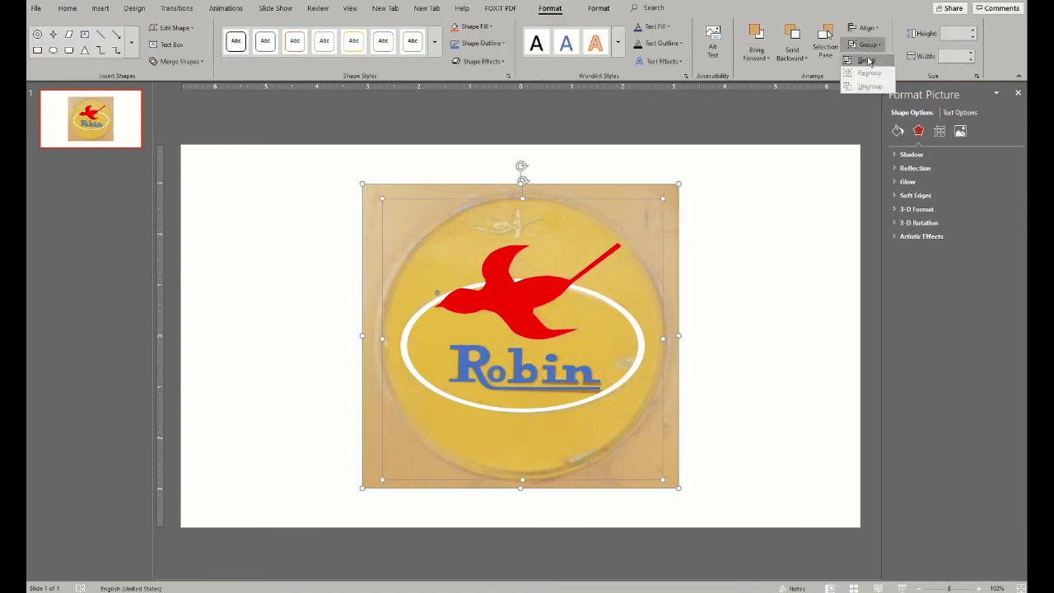
key("Escape")
left_click_drag(651, 304, 976, 295)
Bring the bird's eye dot to the front and fill the circle solid yellow.
left_click(431, 288)
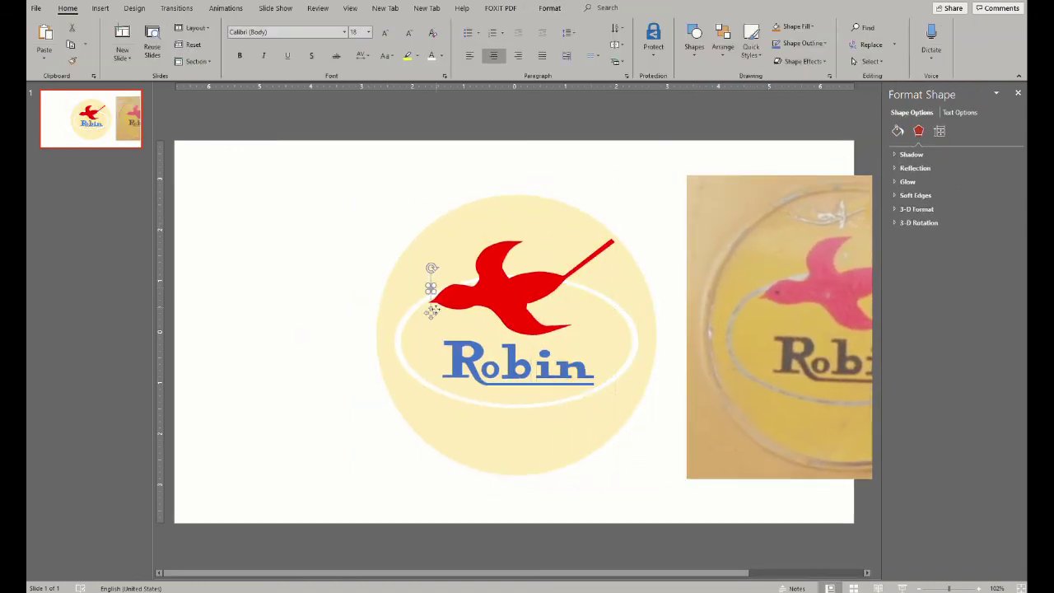
left_click(723, 50)
left_click(431, 312)
left_click(898, 131)
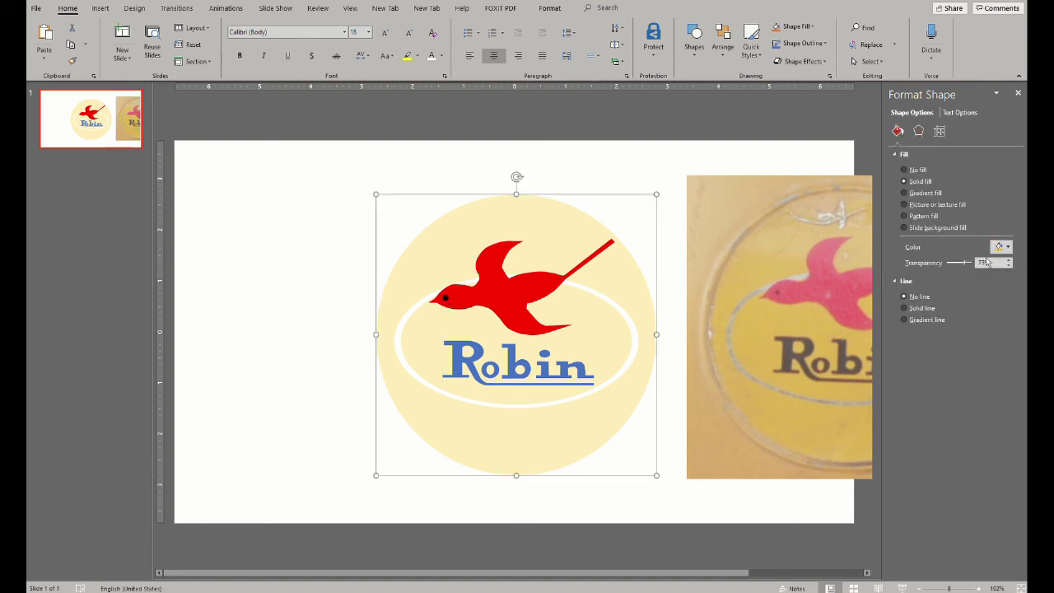
left_click(577, 369)
Give the Robin lettering a solid black fill.
left_click(904, 181)
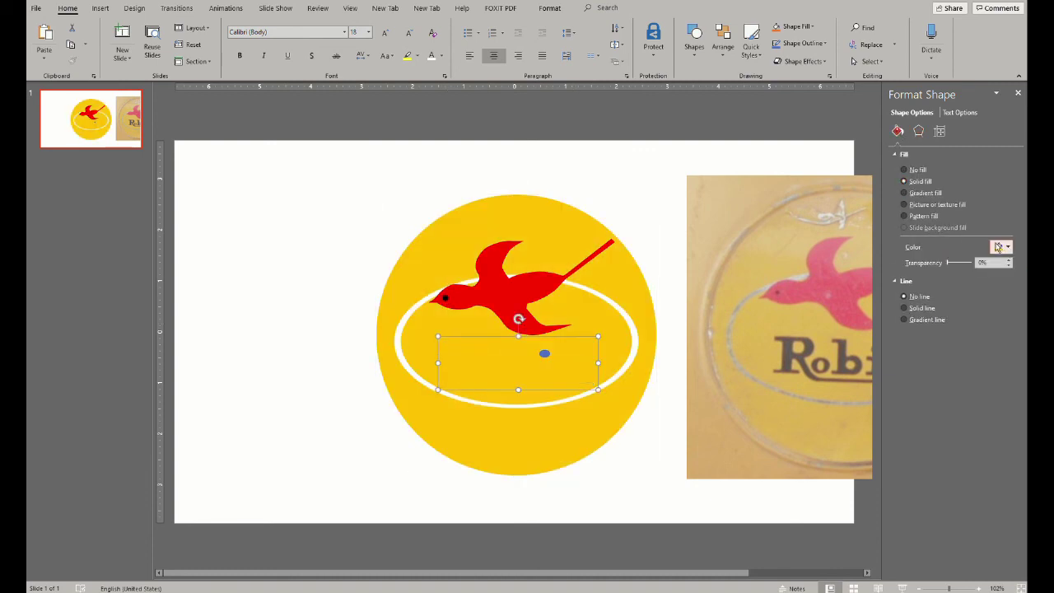
left_click(1006, 248)
left_click(957, 270)
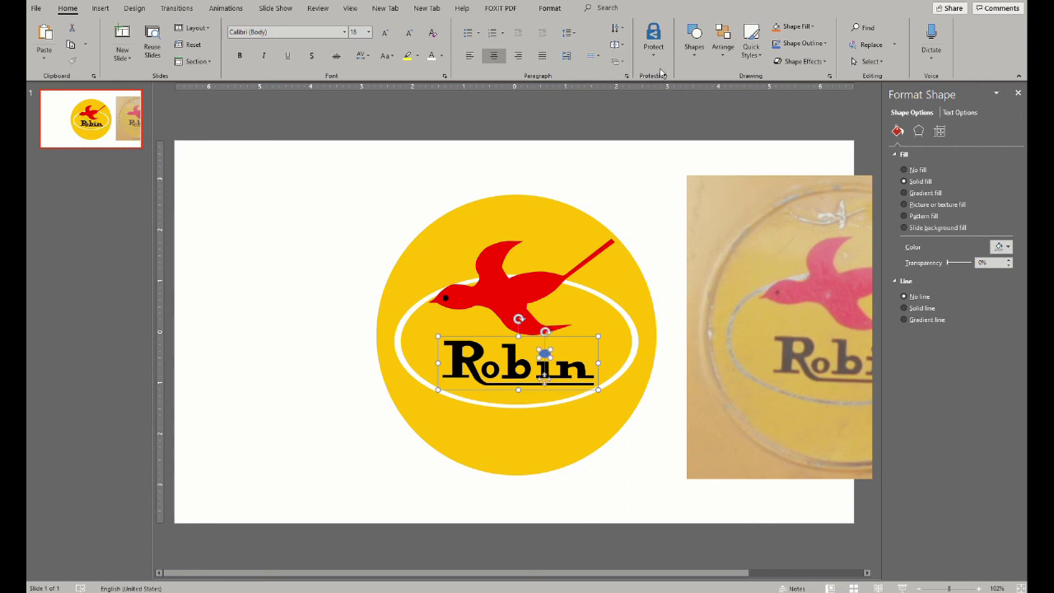
left_click(1000, 246)
Group all logo pieces into one object, shift it left, and select the reference photo.
left_click(550, 7)
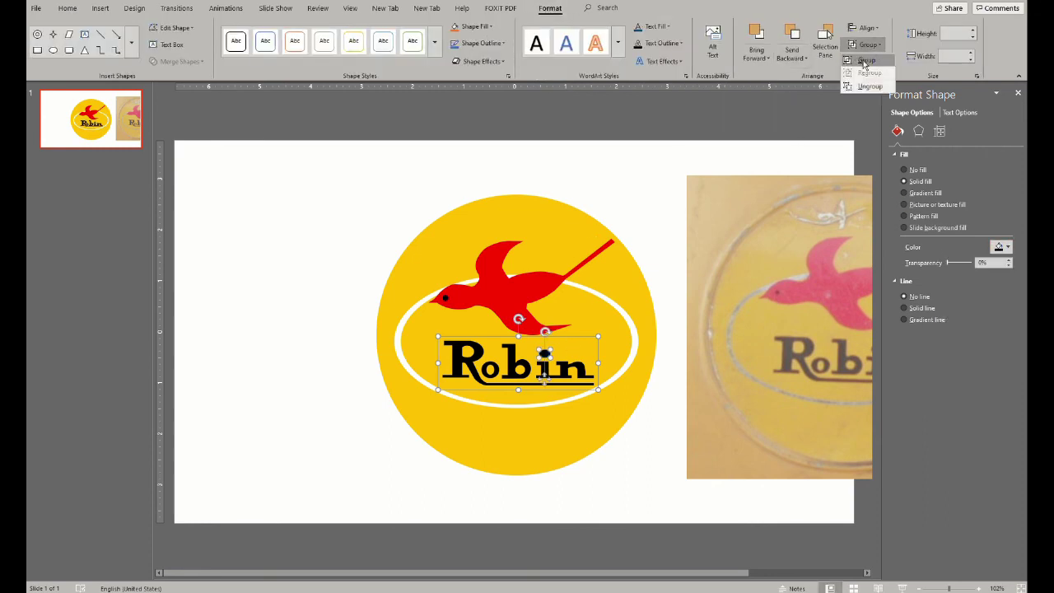
left_click(652, 275)
key("ctrl+a")
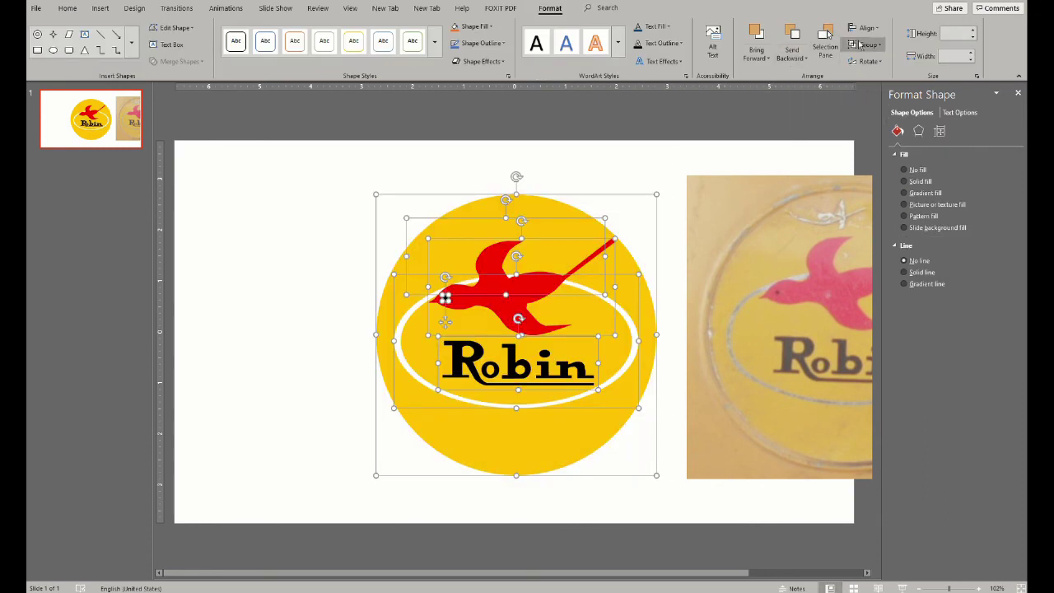
left_click(553, 246)
left_click_drag(553, 246, 408, 221)
left_click(824, 210)
Delete the reference photo and duplicate the logo onto the slide's right half.
key("Delete")
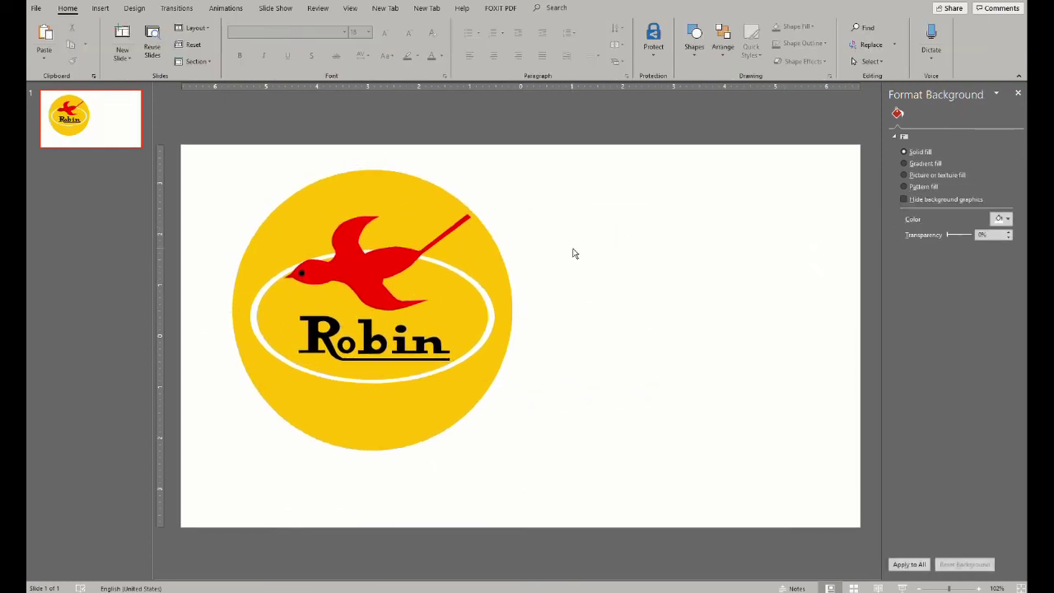
key("ctrl+a")
left_click_drag(439, 318, 748, 317)
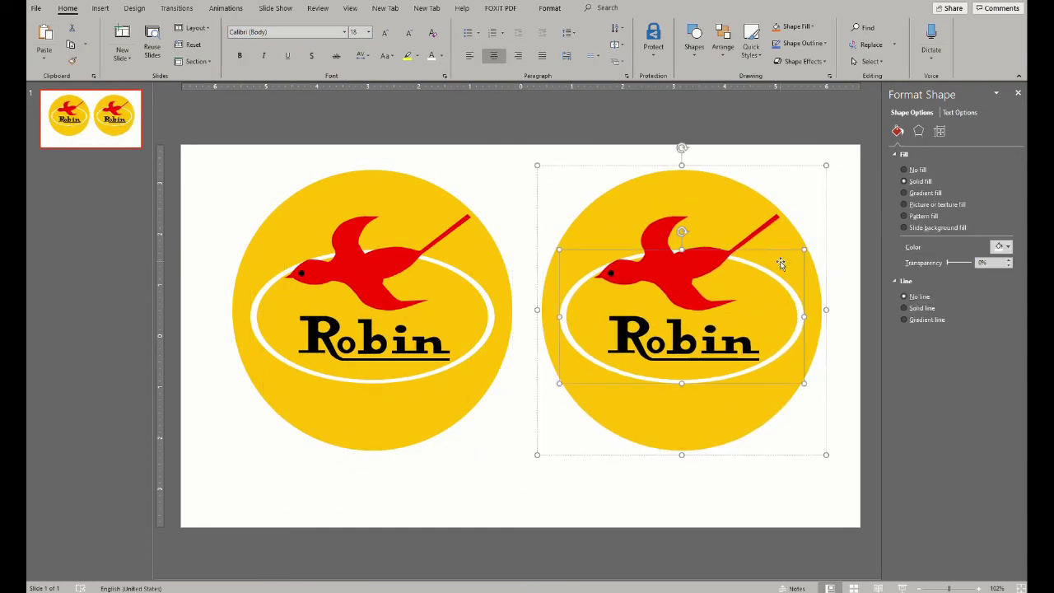
left_click(551, 8)
left_click(752, 419)
left_click(833, 336)
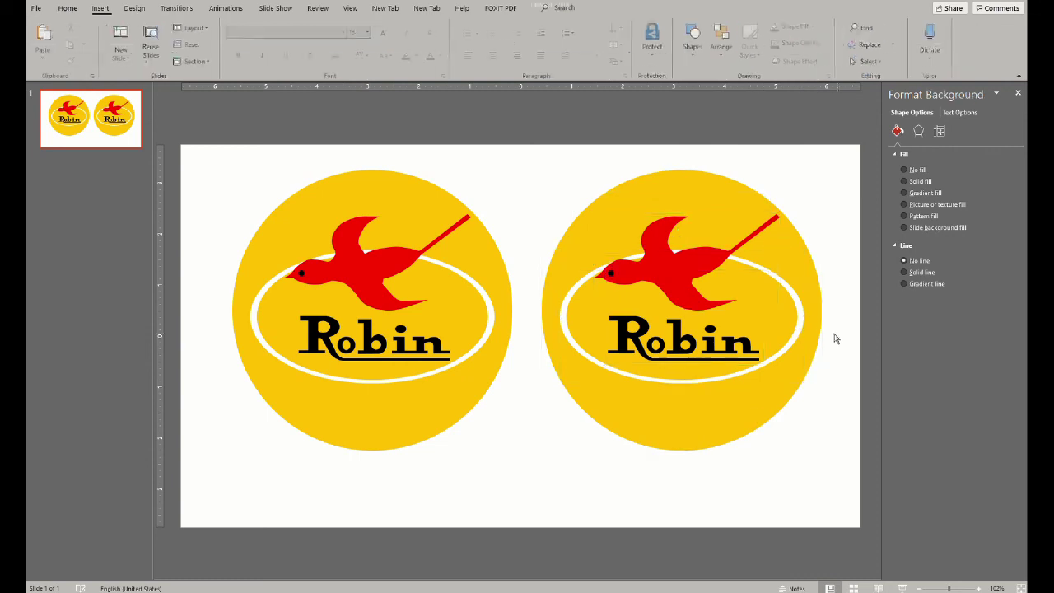
Fill the right logo's white ring with a silver texture.
left_click(684, 381)
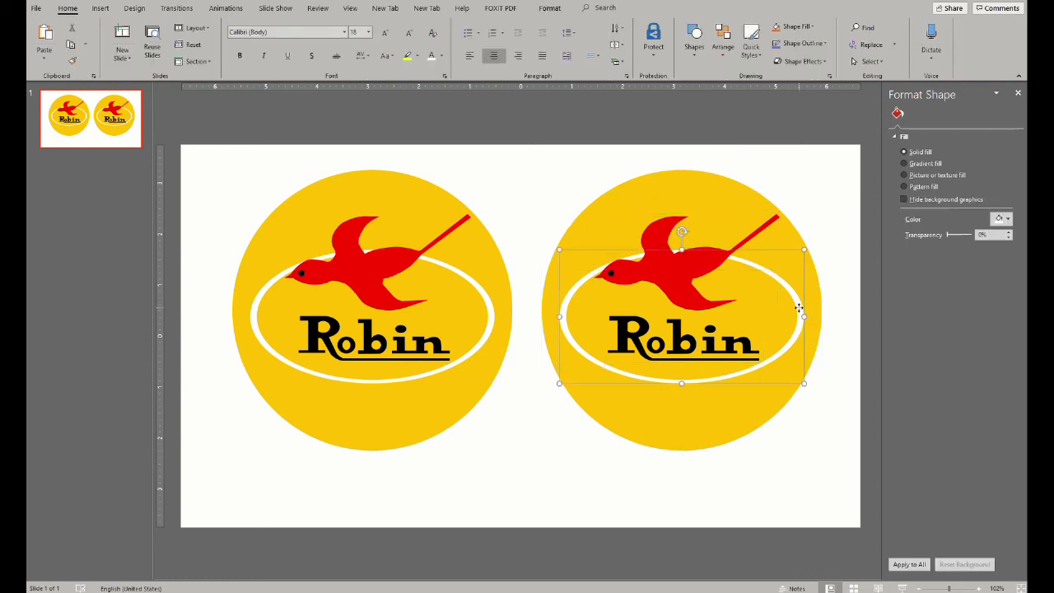
left_click(906, 200)
left_click(999, 251)
left_click(771, 442)
Select all parts of the right logo and group them together.
left_click_drag(846, 144, 516, 498)
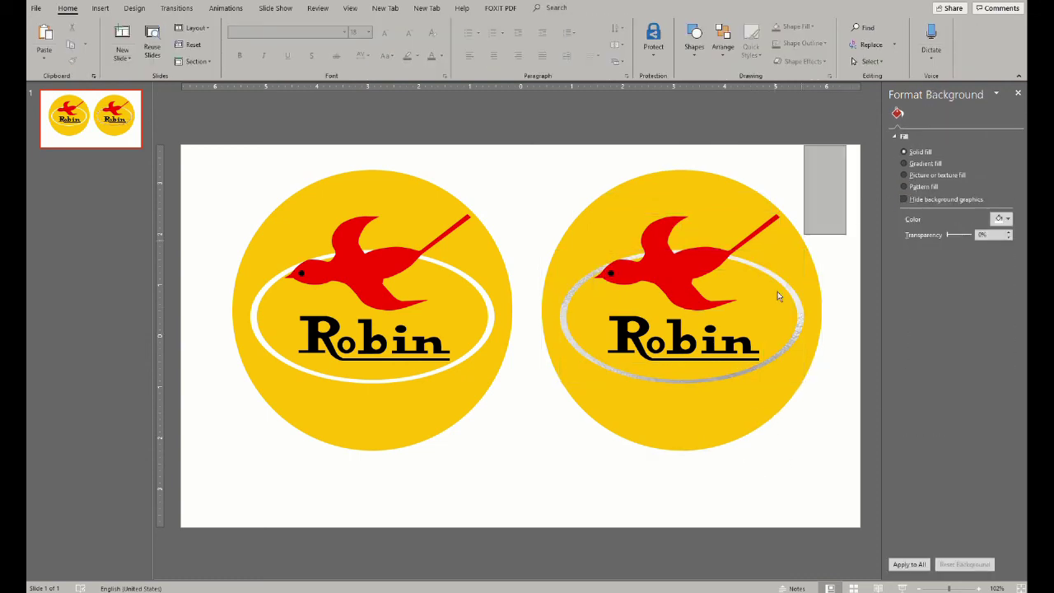
left_click(550, 8)
left_click(869, 44)
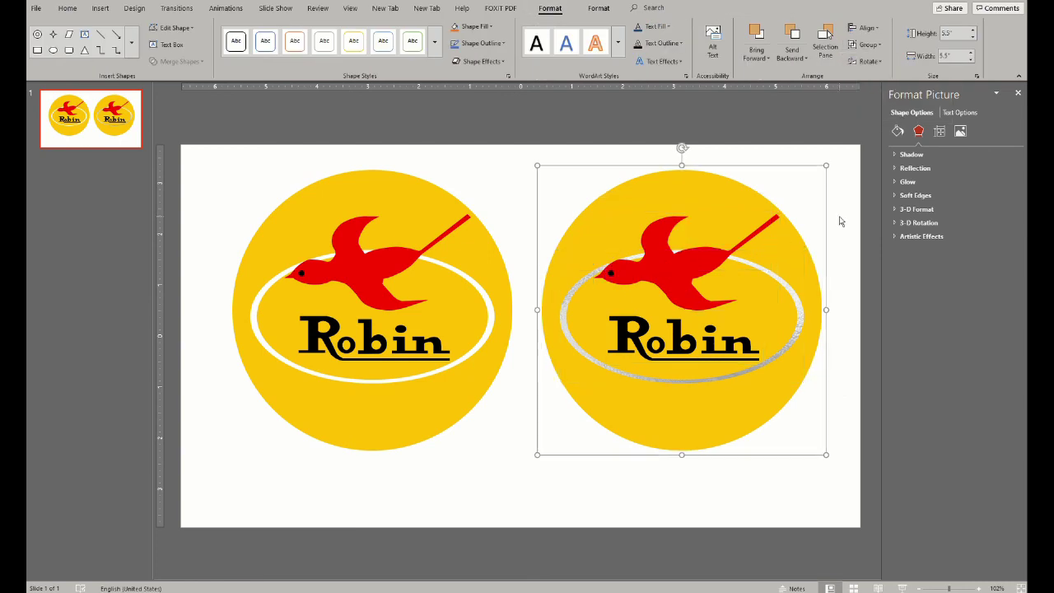
left_click(826, 214)
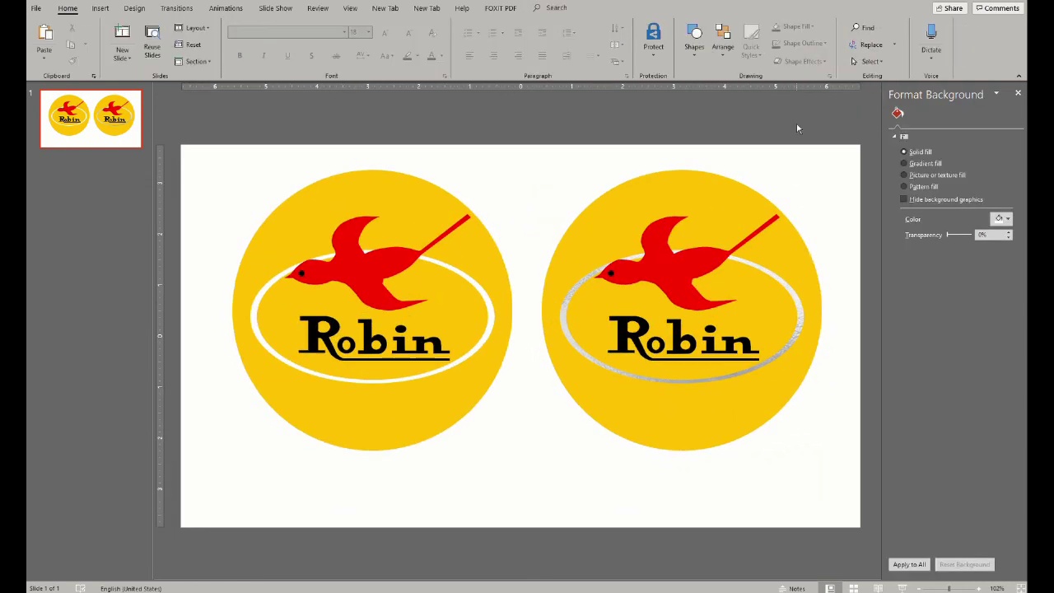